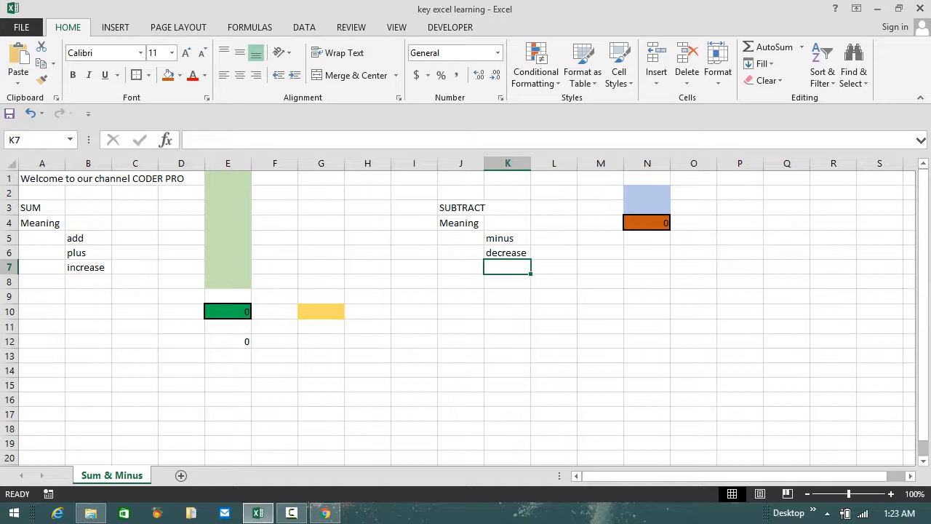
# Examine the SUM and SUBTRACT headings and the meanings listed under each of them
pyautogui.click(42, 207)
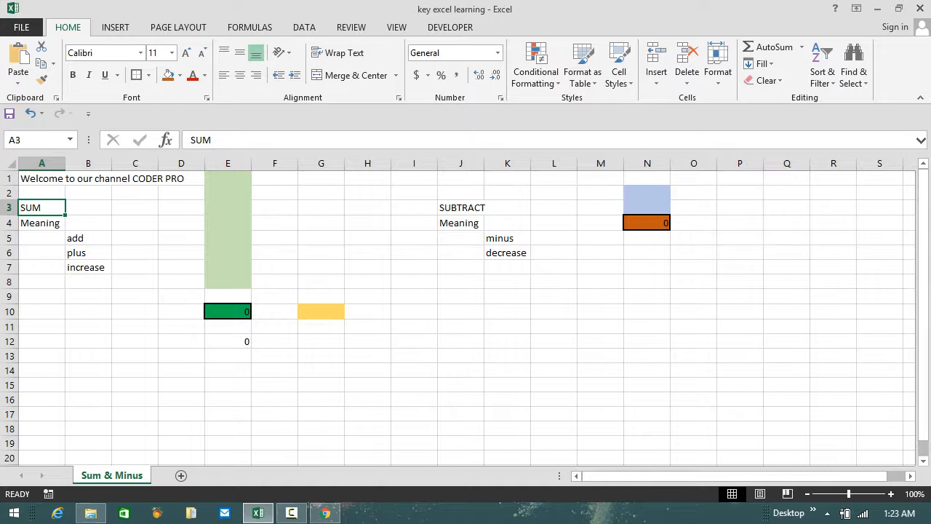
pyautogui.click(88, 238)
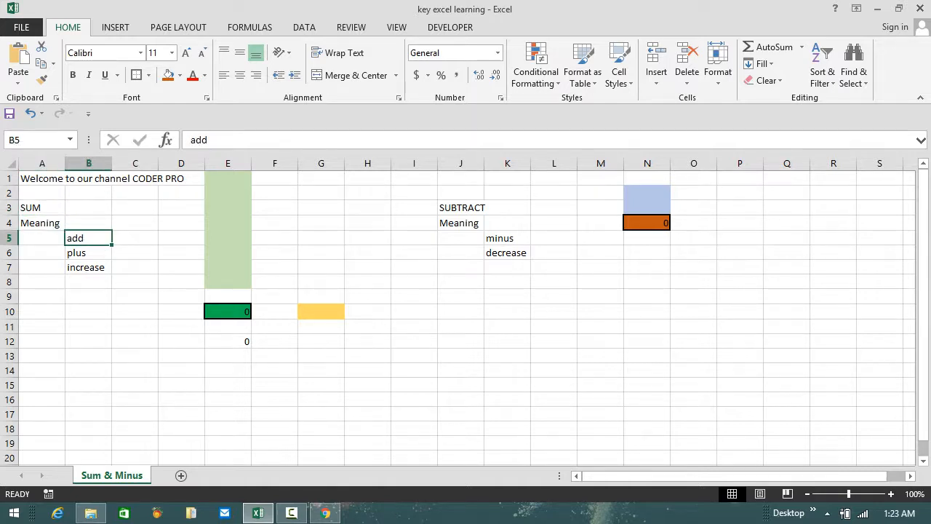
pyautogui.click(88, 252)
pyautogui.click(88, 267)
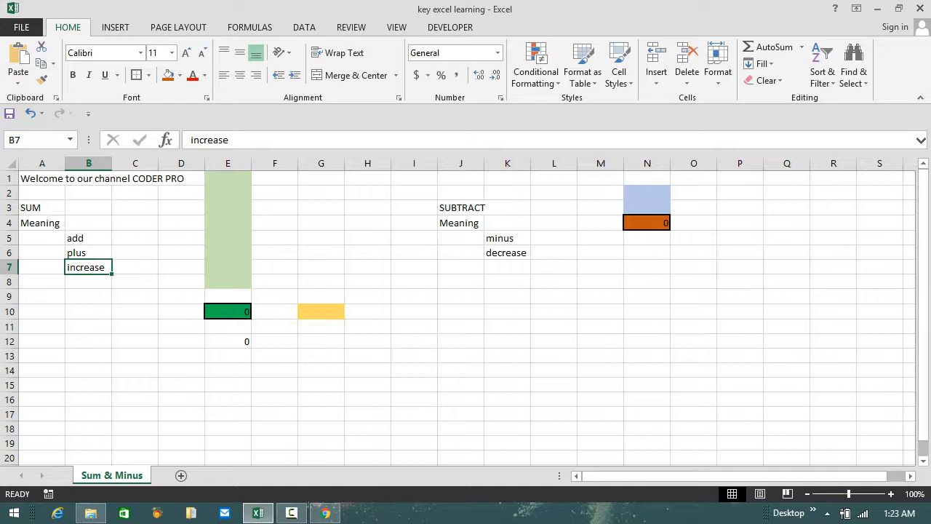
pyautogui.click(460, 192)
pyautogui.click(461, 207)
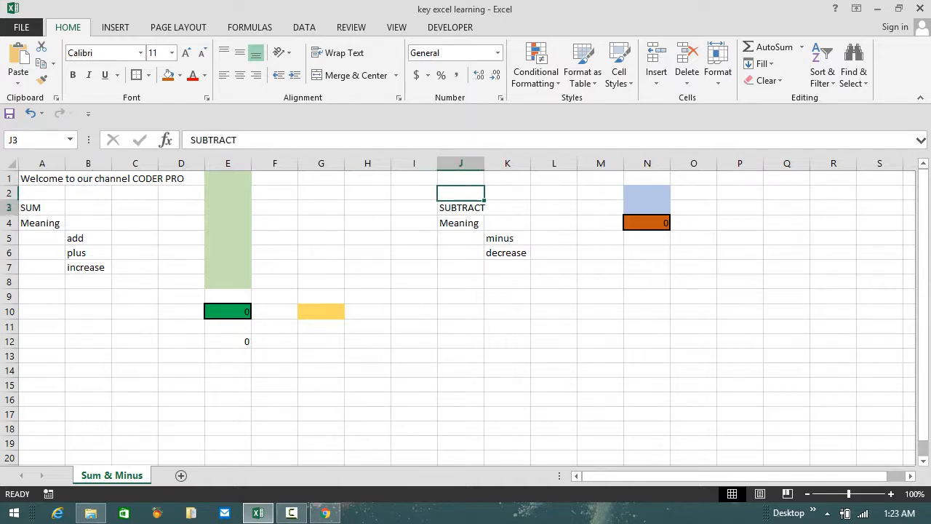
pyautogui.click(508, 238)
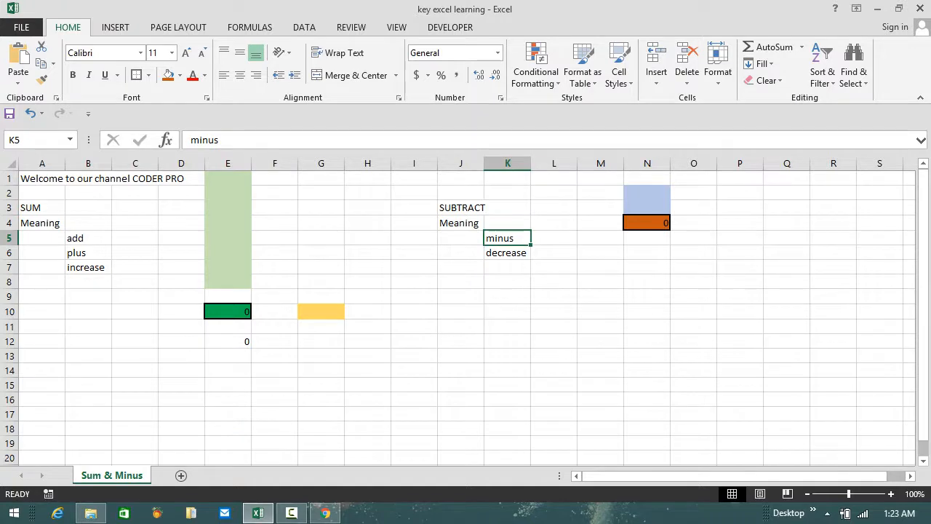
pyautogui.click(508, 253)
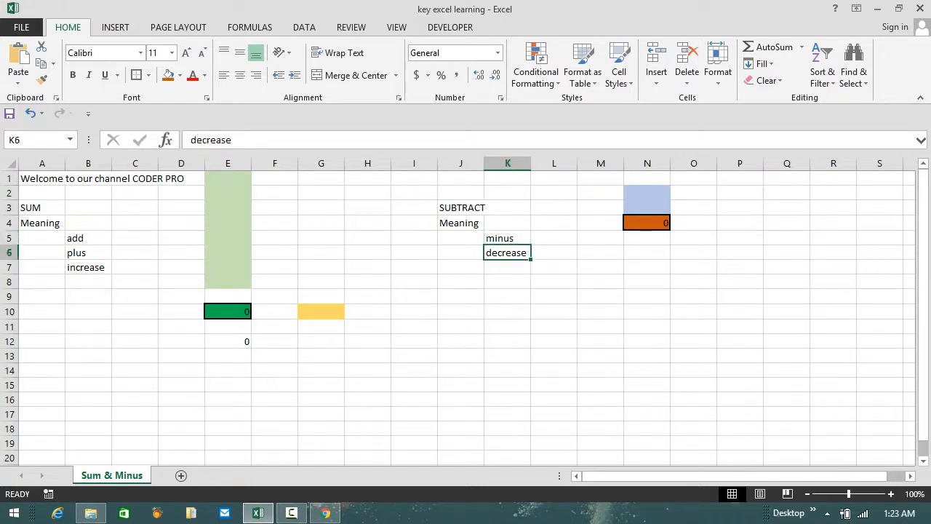
pyautogui.click(554, 267)
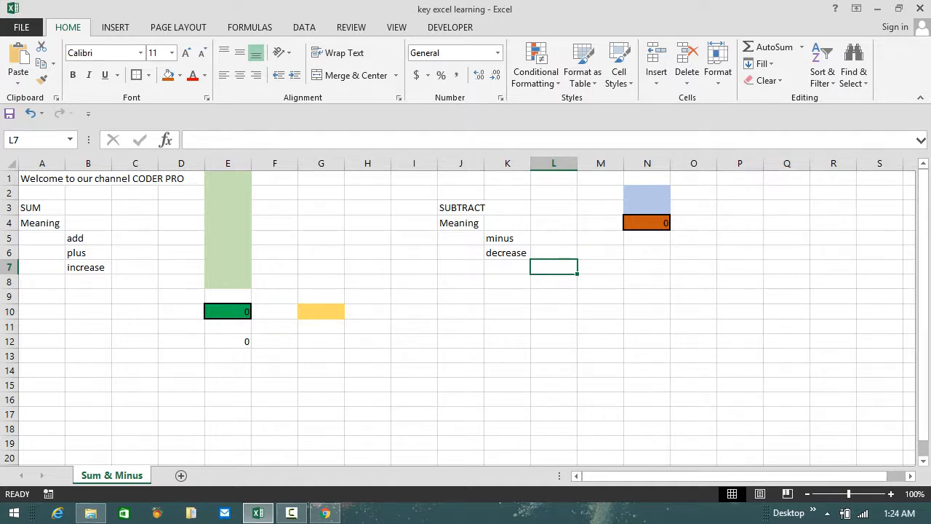
# Inspect the light green input range E1:E8, checking its first and last cells
pyautogui.click(228, 179)
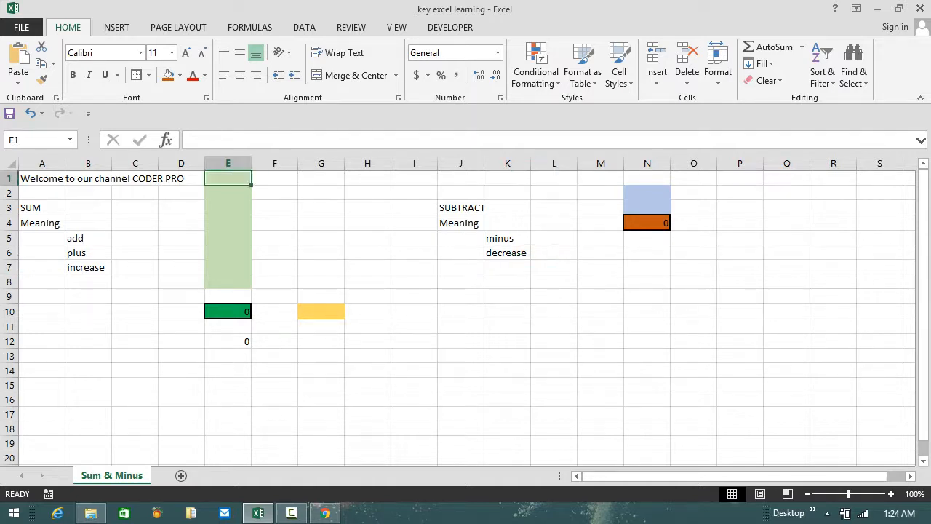
pyautogui.click(228, 252)
pyautogui.click(228, 282)
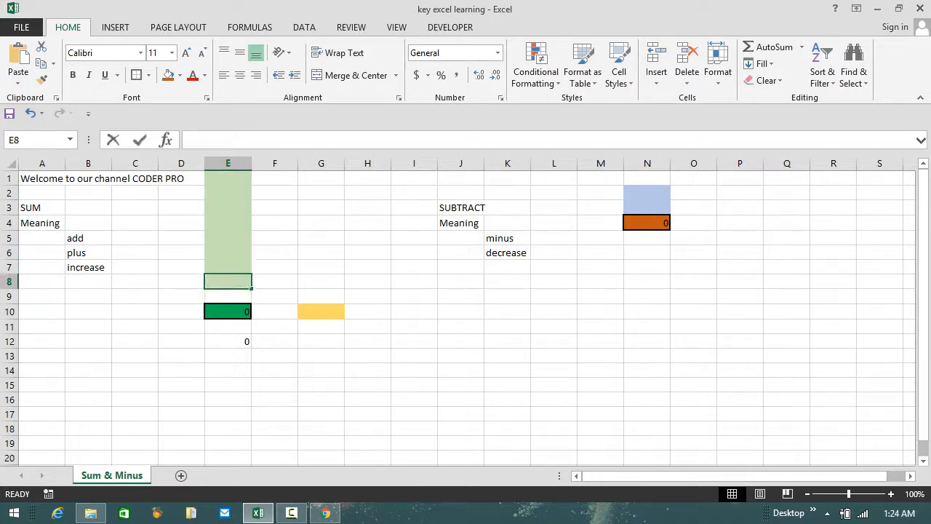
pyautogui.click(228, 207)
pyautogui.click(228, 179)
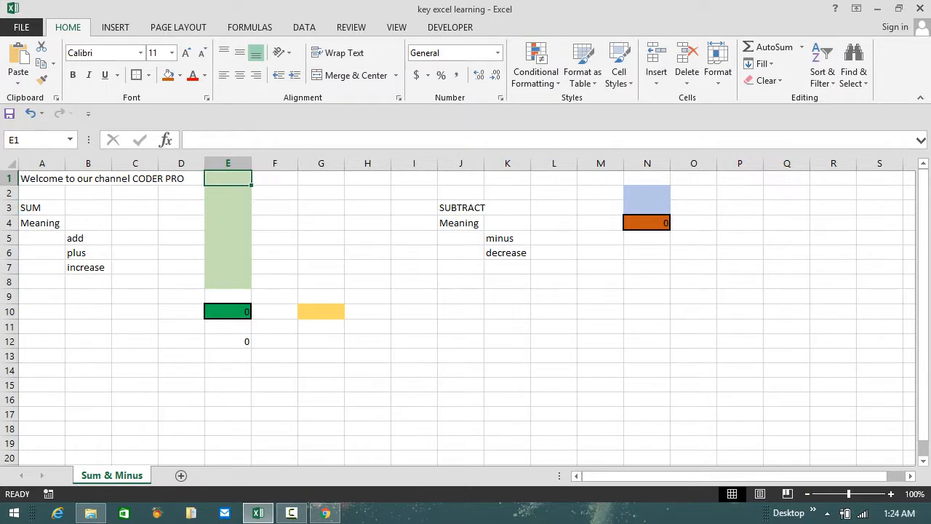
pyautogui.moveTo(227, 178); pyautogui.dragTo(228, 282)
pyautogui.click(228, 178)
pyautogui.press('Down')
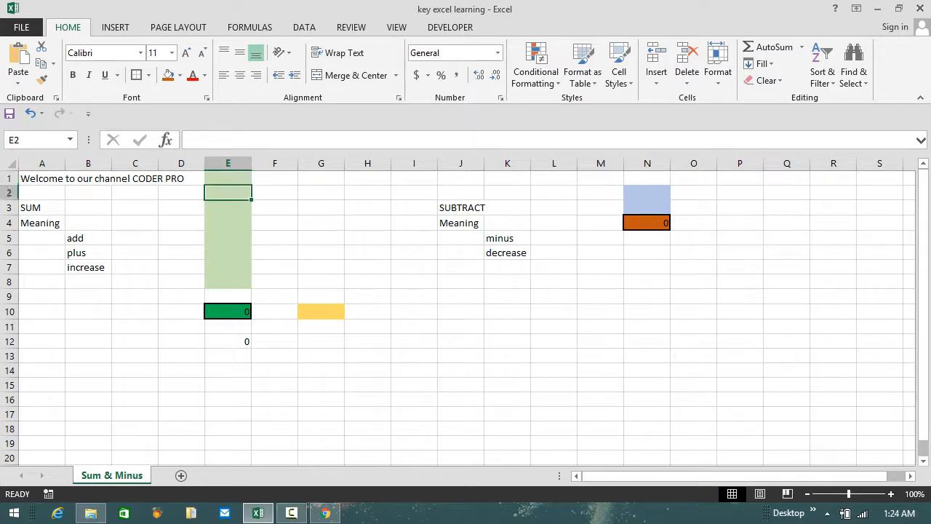
pyautogui.press('Up')
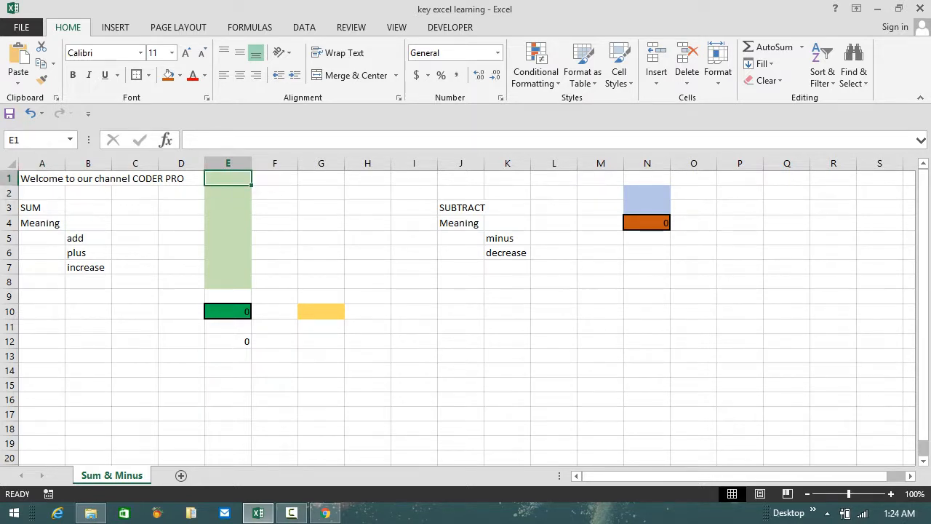
# Check the cell references of a few empty cells, H5, J11 and J13, and go directly to cell I7
pyautogui.click(367, 238)
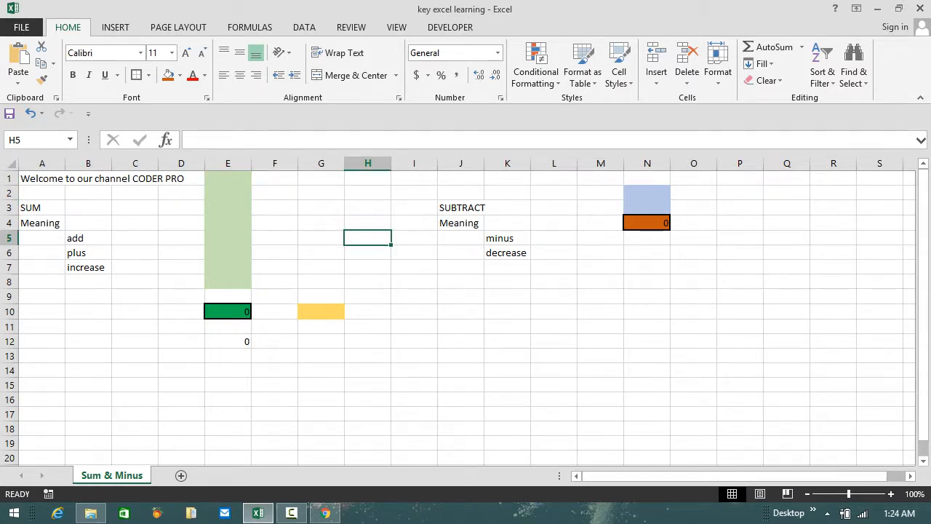
pyautogui.click(461, 326)
pyautogui.click(461, 356)
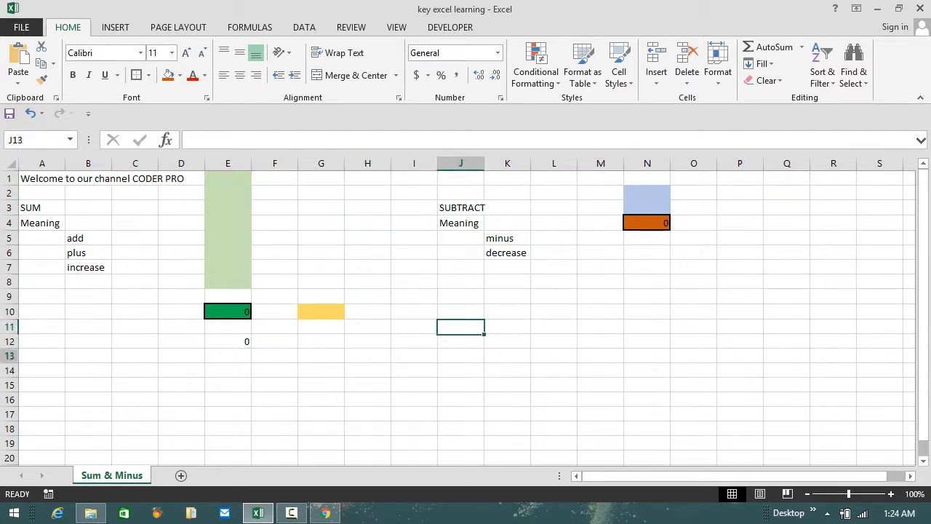
pyautogui.click(461, 327)
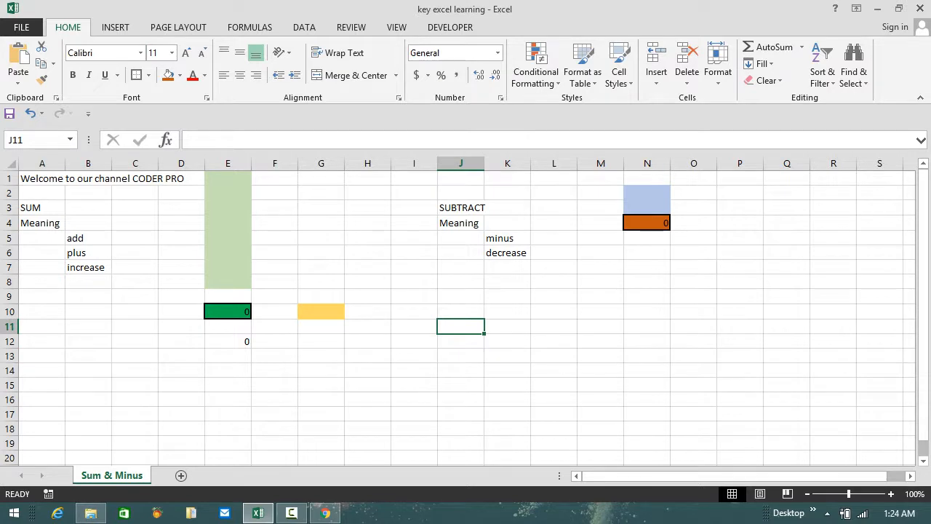
pyautogui.click(35, 139)
pyautogui.write('I7')
pyautogui.press('Return')
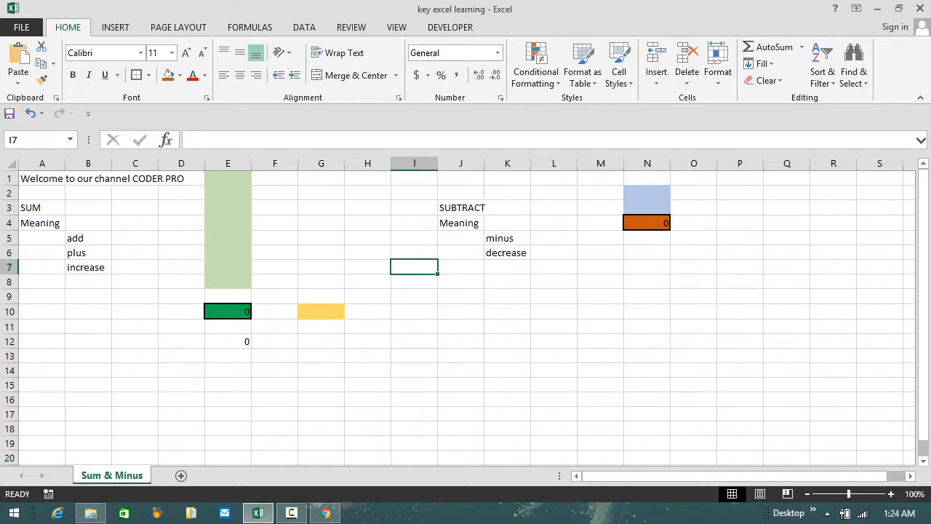
# Go directly to cell E8 by its cell reference
pyautogui.click(29, 139)
pyautogui.write('E8')
pyautogui.press('Return')
pyautogui.click(29, 139)
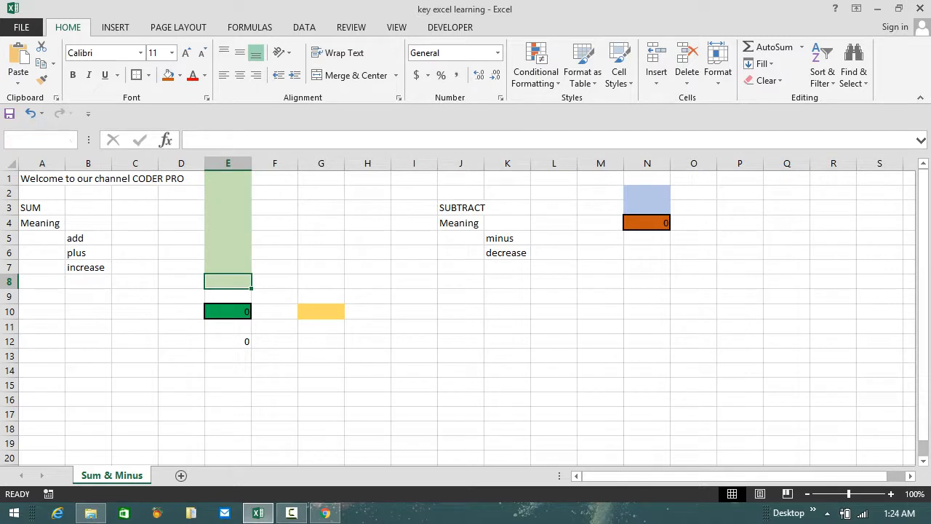
pyautogui.press('Escape')
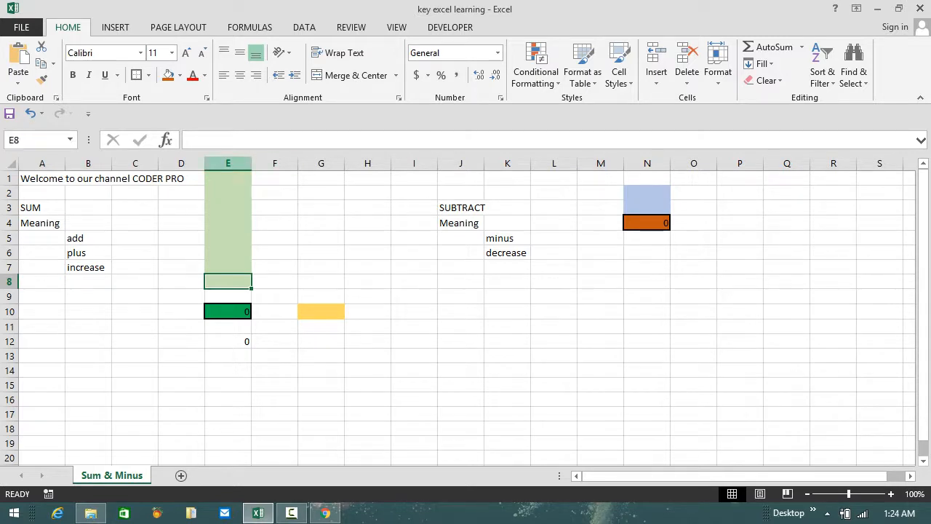
# Examine column E and the extent of its light green range from E1 to E8
pyautogui.click(228, 164)
pyautogui.click(367, 267)
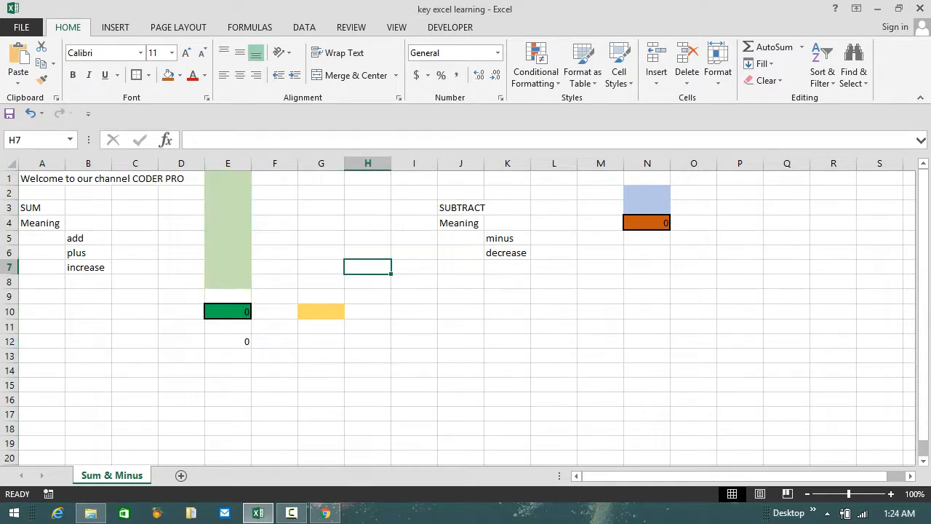
pyautogui.click(227, 164)
pyautogui.click(321, 223)
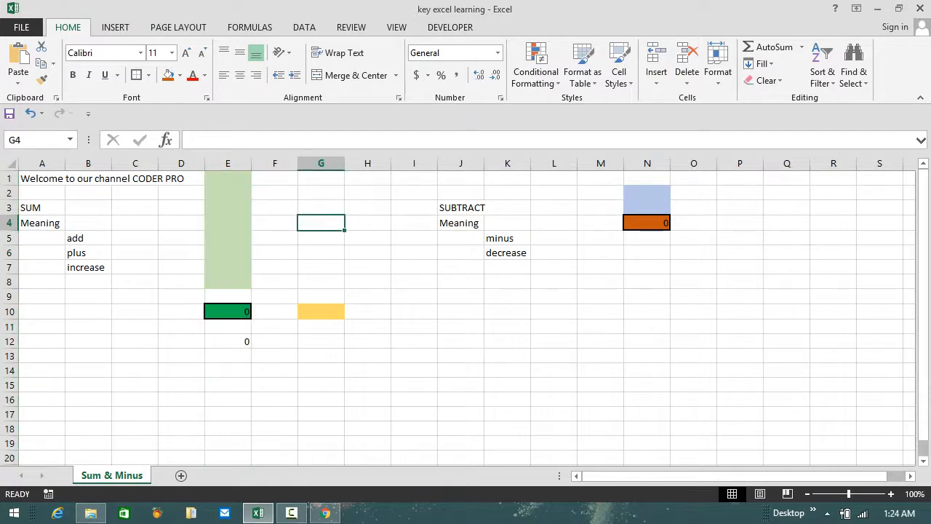
pyautogui.click(228, 178)
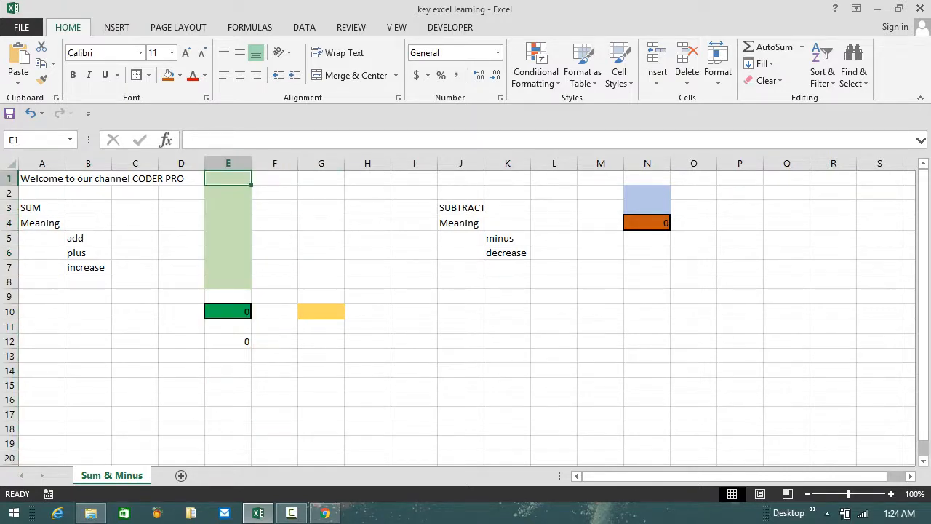
pyautogui.moveTo(227, 179); pyautogui.dragTo(228, 281)
pyautogui.click(228, 282)
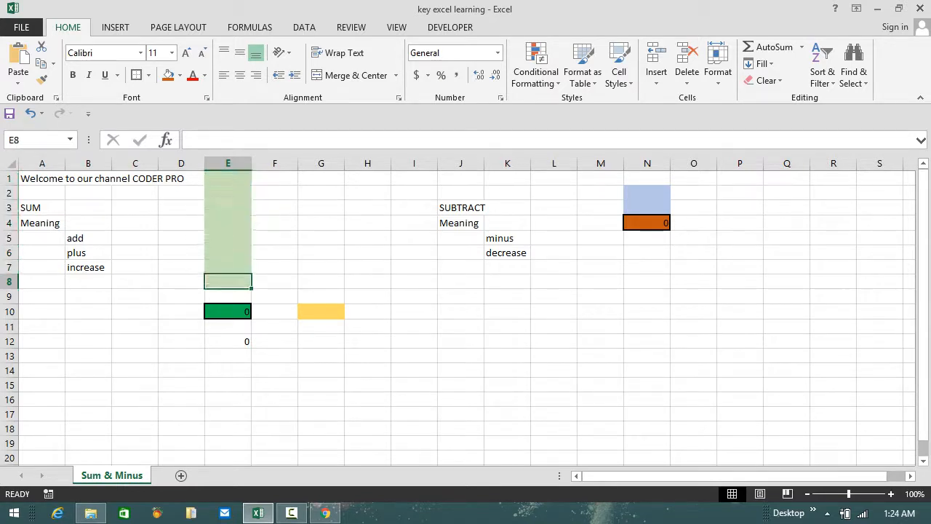
# Go directly to cell G8 by its cell reference
pyautogui.click(35, 139)
pyautogui.write('G8')
pyautogui.press('Return')
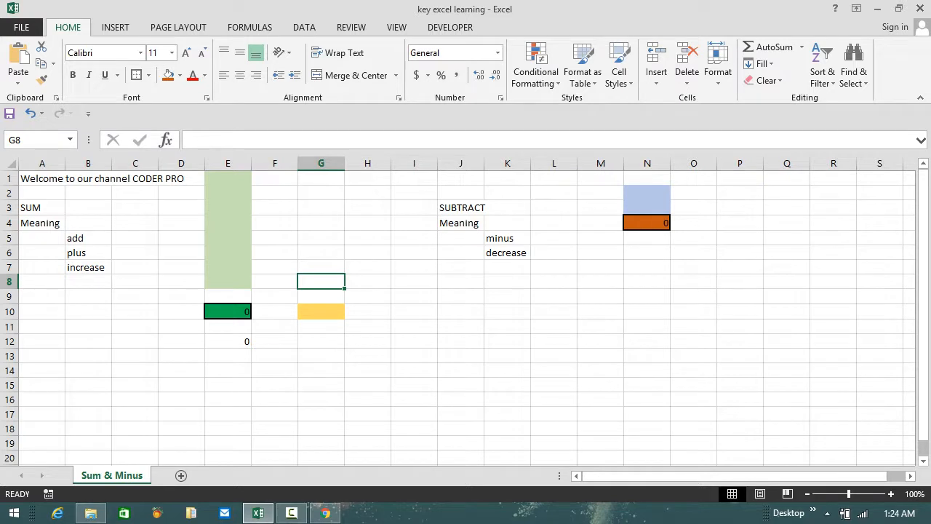
# Clear the dark green cell E10 and enter the formula =sum(E1:E8) in it
pyautogui.click(228, 312)
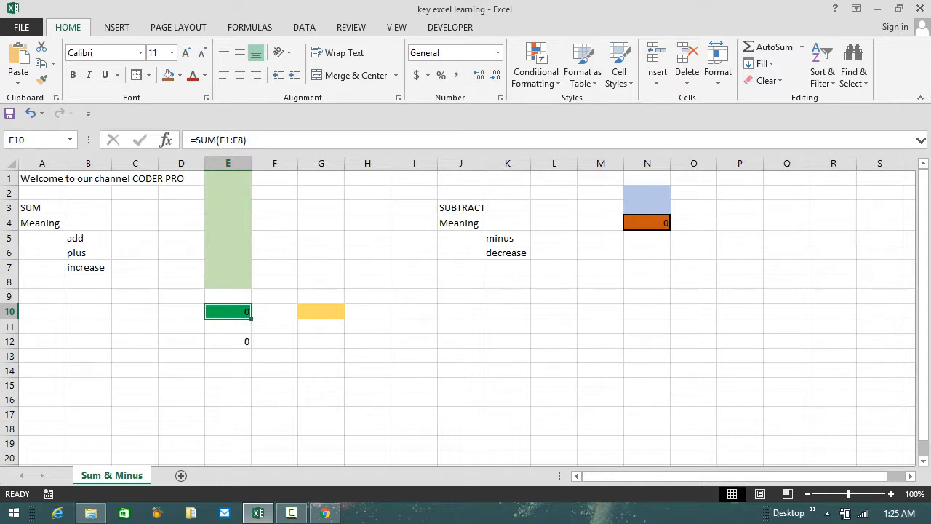
pyautogui.press('Delete')
pyautogui.write('=')
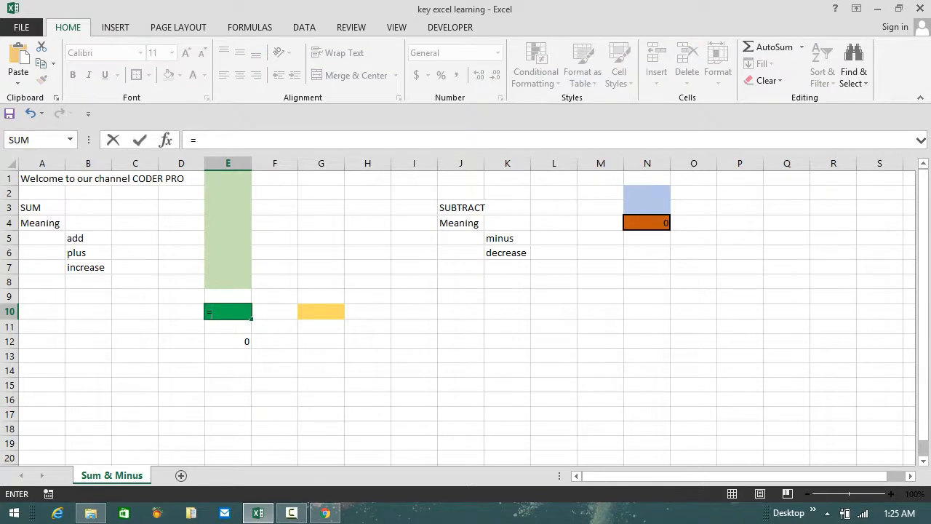
pyautogui.write('sum')
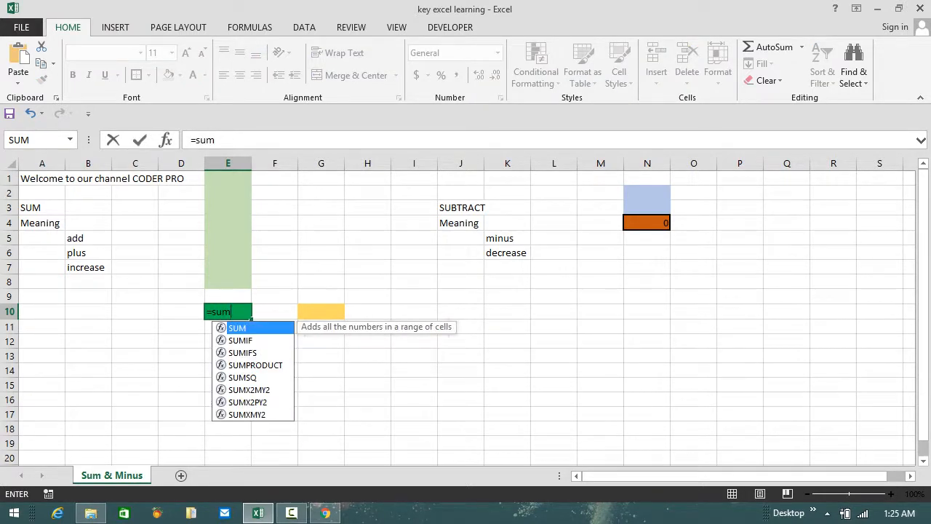
pyautogui.write('(')
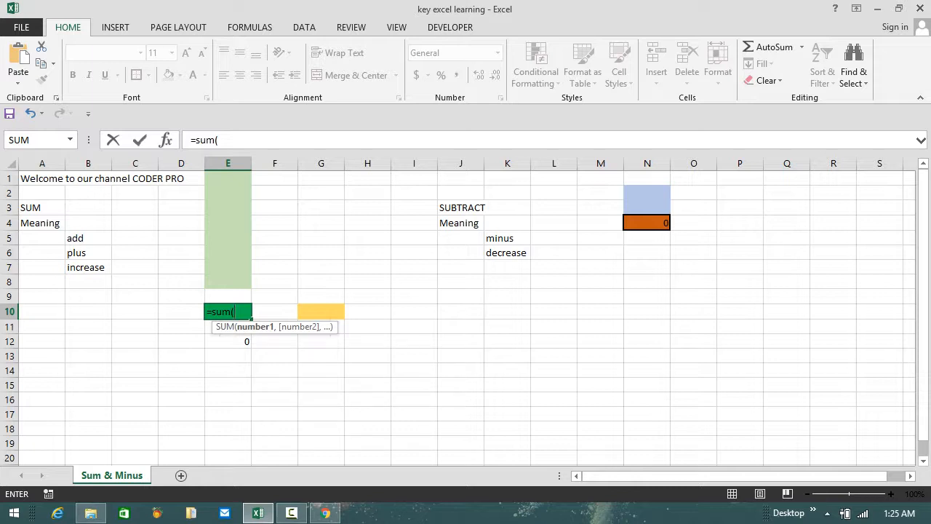
pyautogui.click(228, 178)
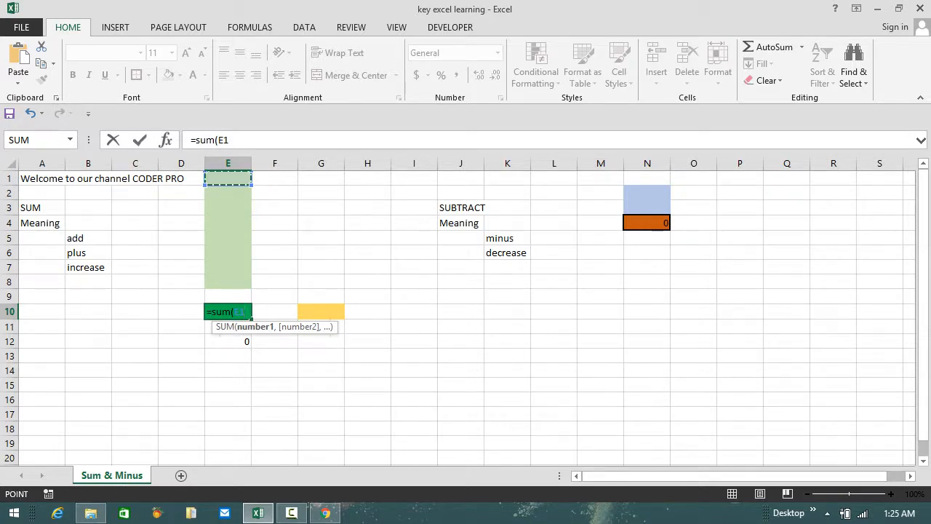
pyautogui.click(230, 139)
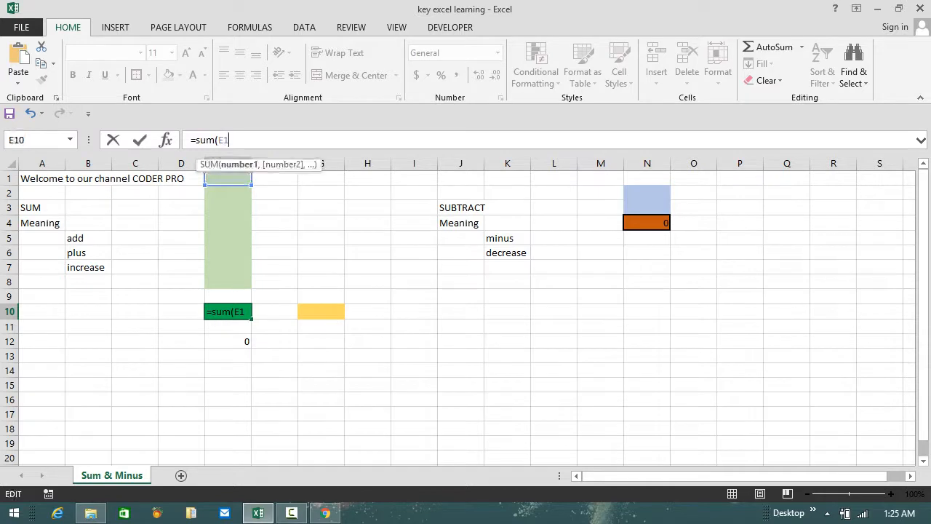
pyautogui.write(':')
pyautogui.click(228, 282)
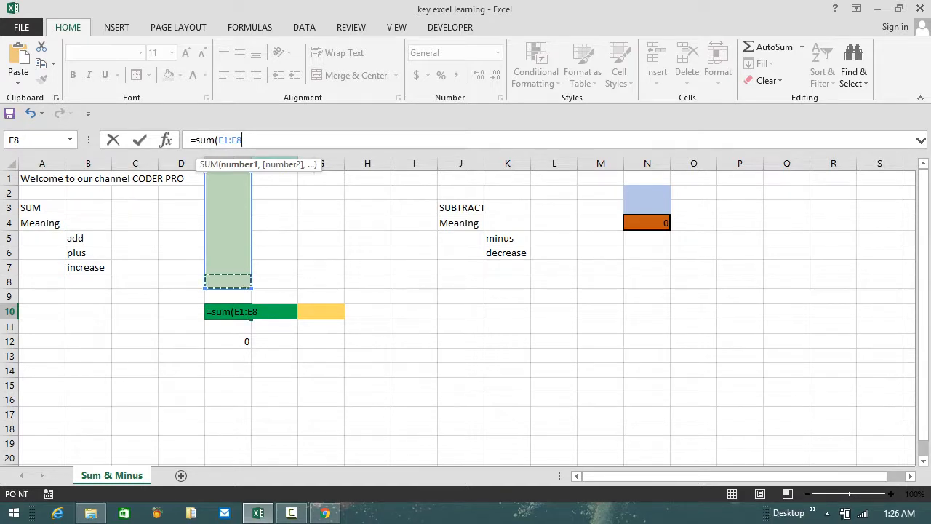
pyautogui.write(')')
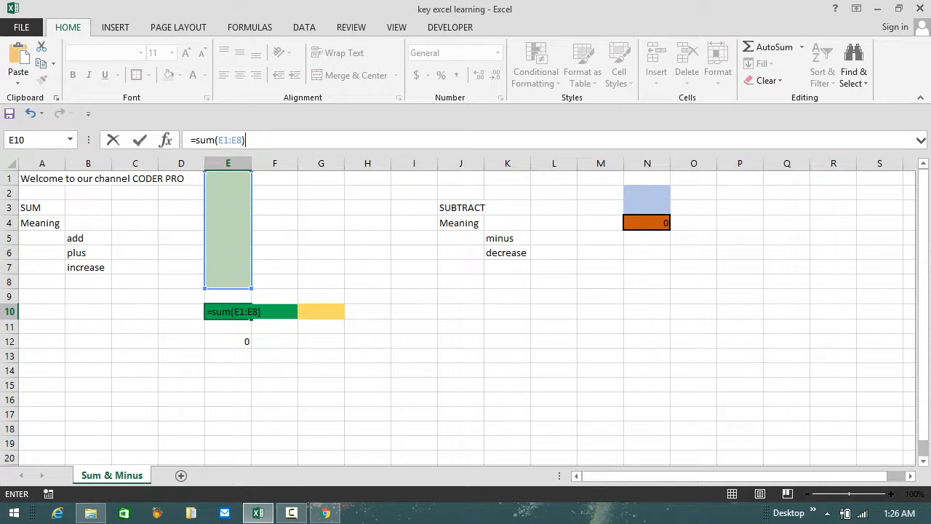
pyautogui.press('Return')
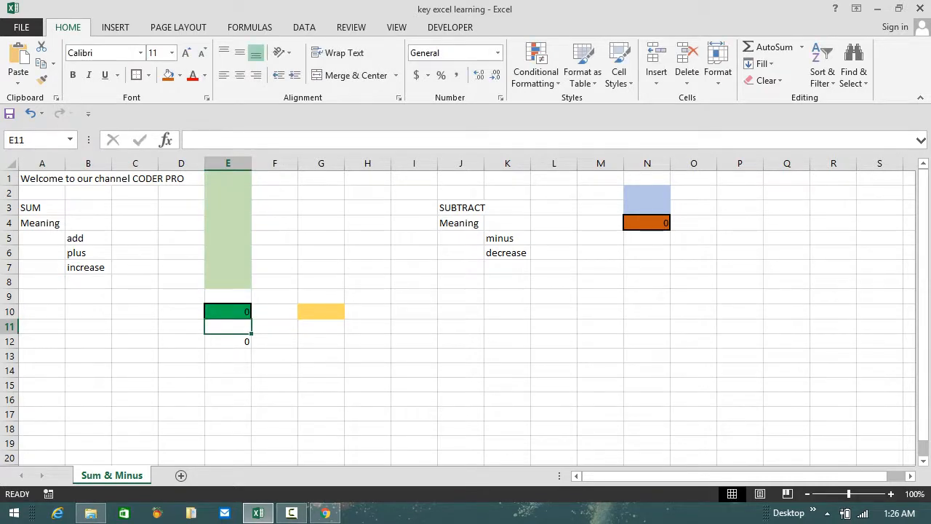
# Review the formula in E10 and the range E1:E8 that it adds up
pyautogui.click(227, 311)
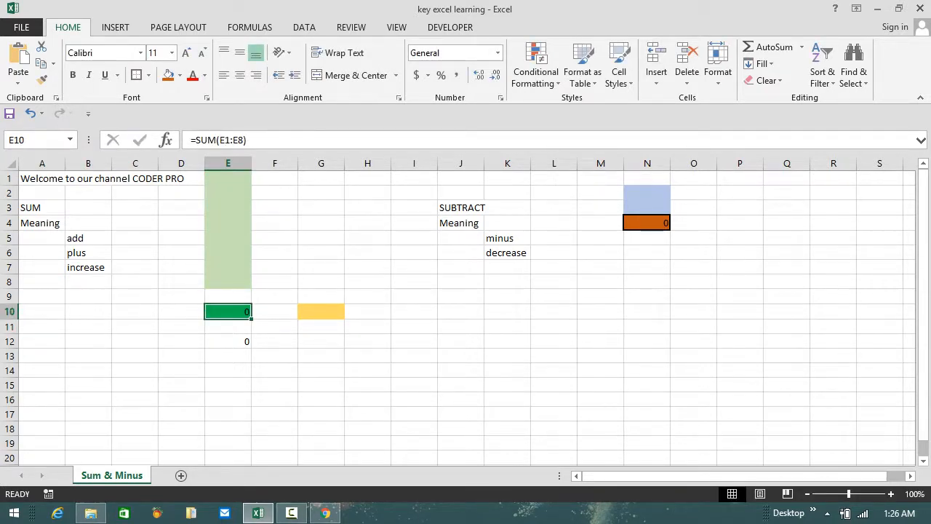
pyautogui.moveTo(227, 178); pyautogui.dragTo(228, 282)
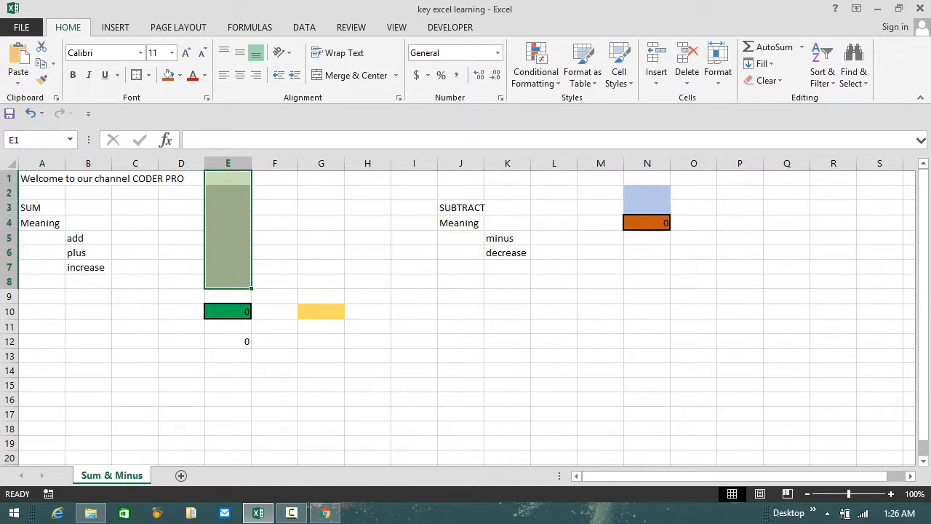
pyautogui.click(227, 178)
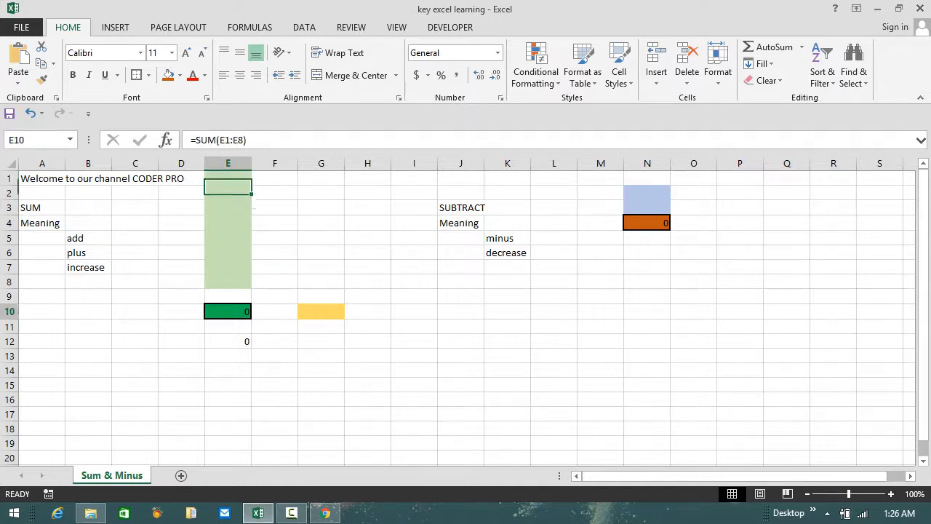
# Enter the values 21, 56 and 98 in cells E1 to E3 of the light green range
pyautogui.click(228, 311)
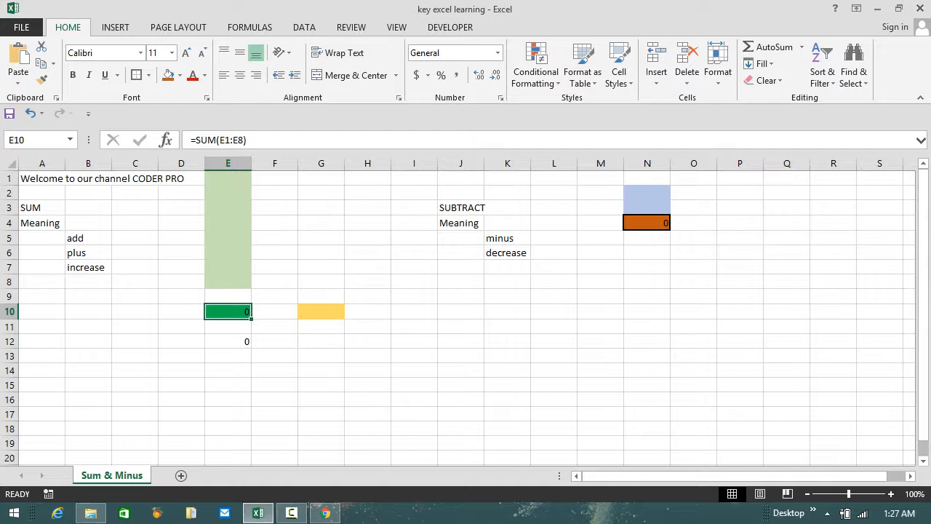
pyautogui.click(228, 178)
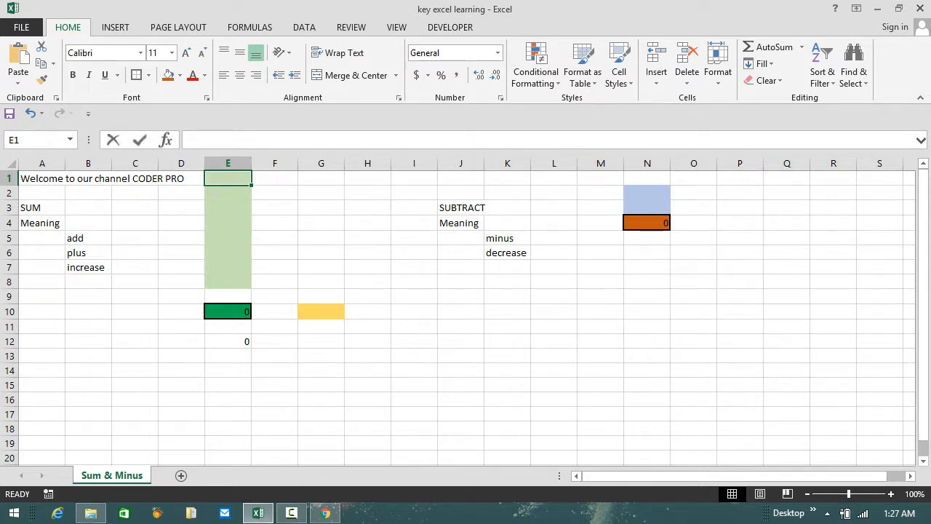
pyautogui.write('21')
pyautogui.press('Return')
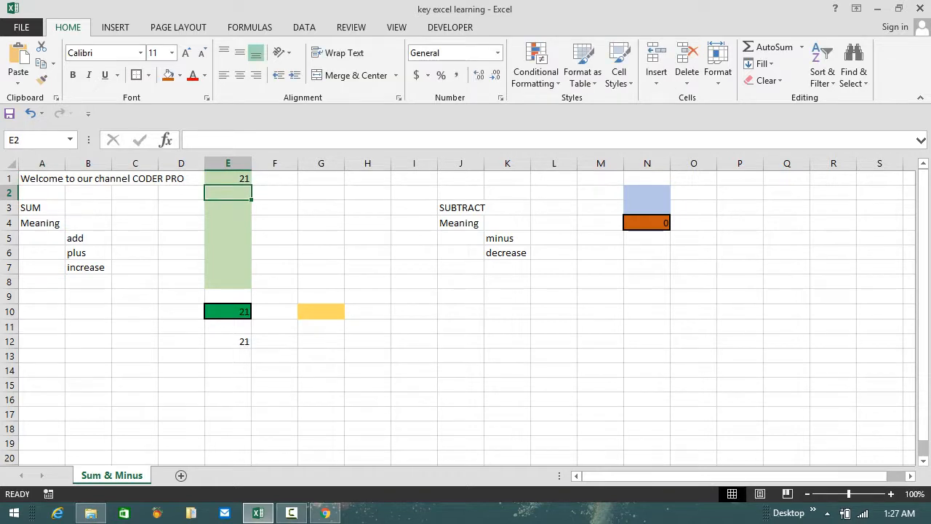
pyautogui.write('56')
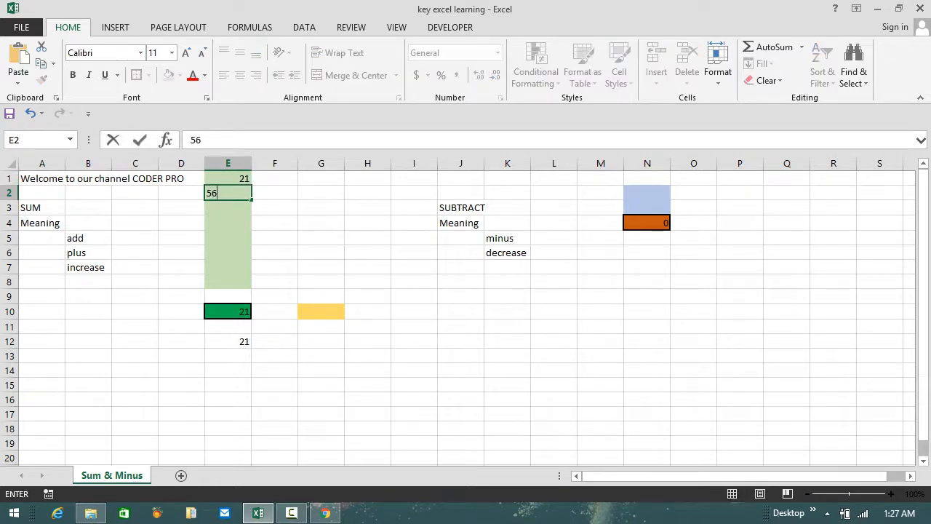
pyautogui.press('Return')
pyautogui.write('98')
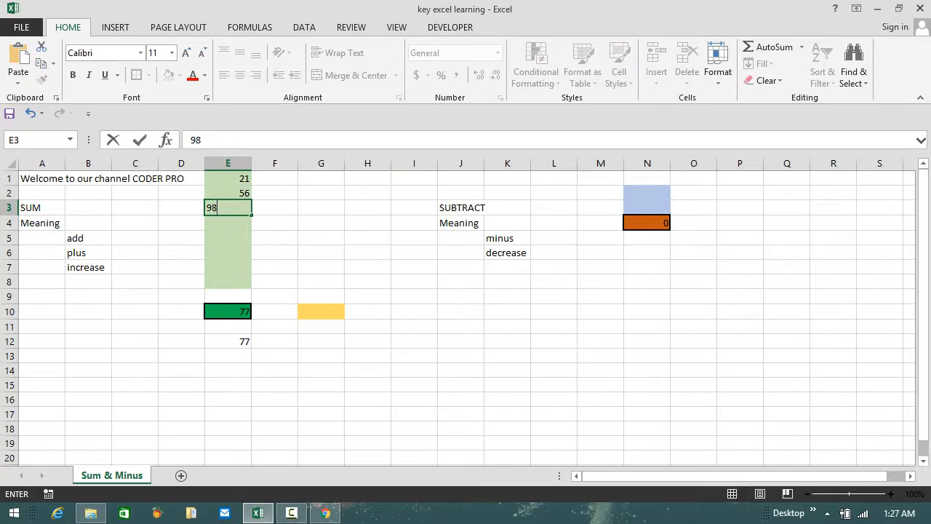
pyautogui.press('Return')
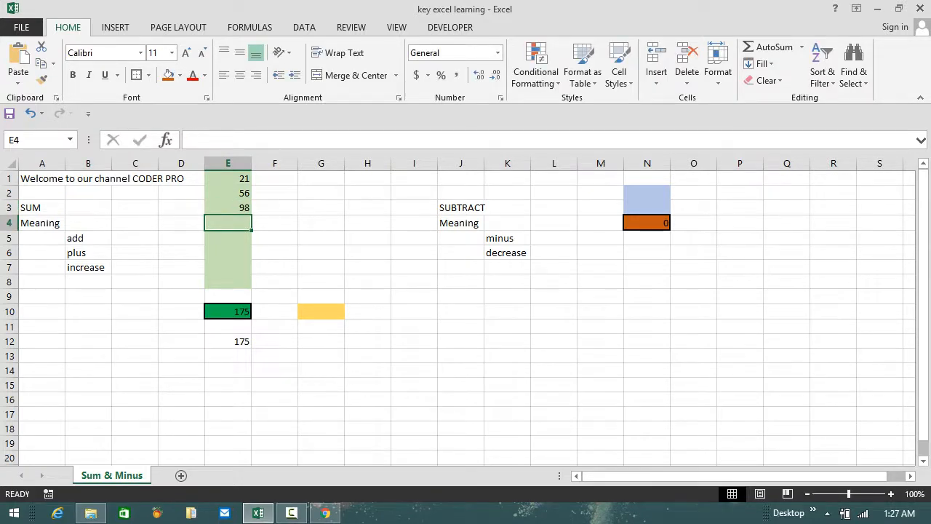
# Continue filling the light green range with 78, 36 and 96 in cells E4 to E6
pyautogui.write('78')
pyautogui.press('Return')
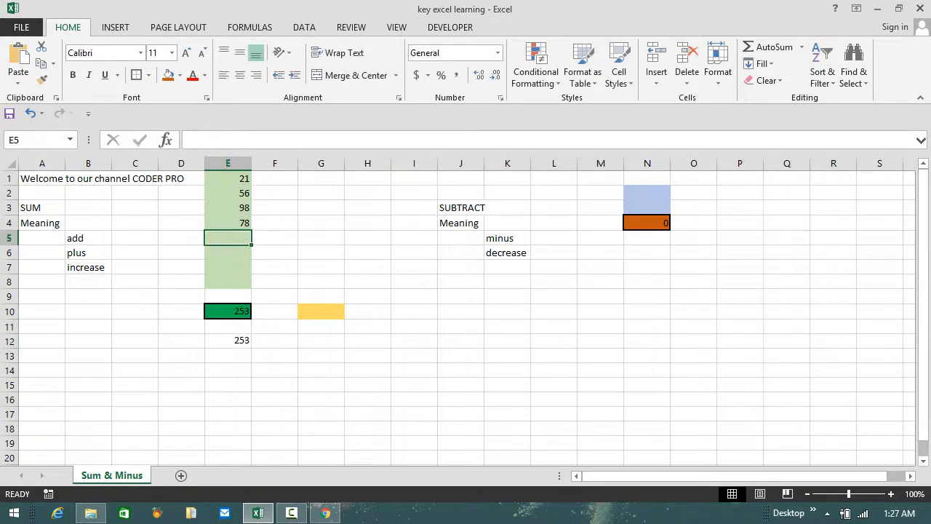
pyautogui.write('36')
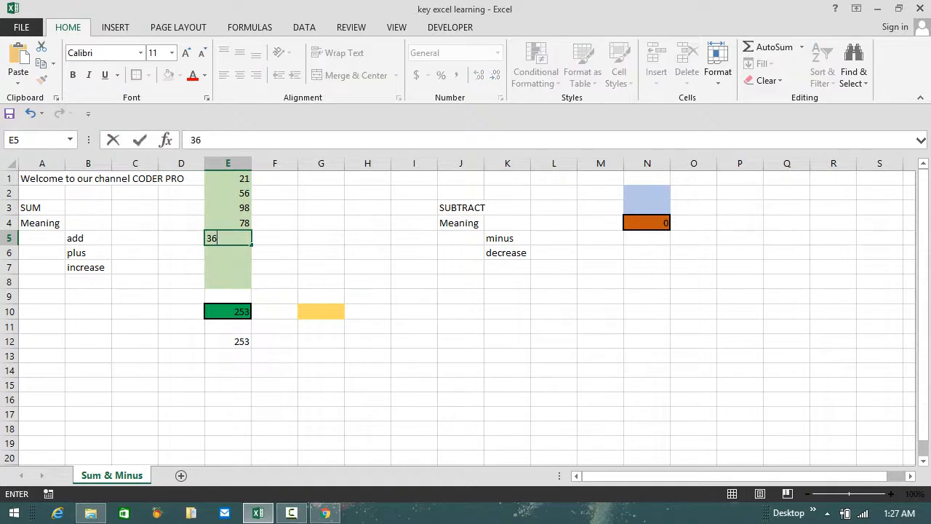
pyautogui.press('Return')
pyautogui.write('96')
pyautogui.press('Return')
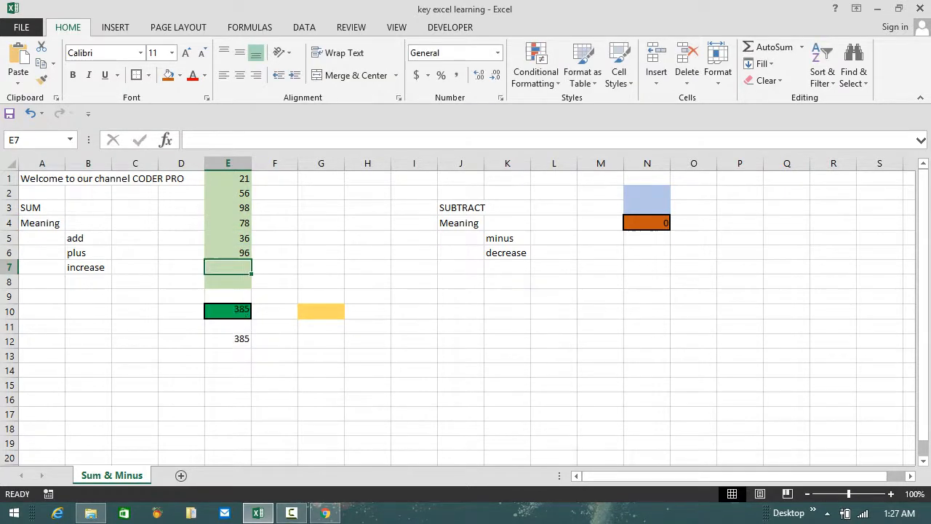
# Delete the duplicate total in cell E12 below the dark green cell
pyautogui.click(228, 311)
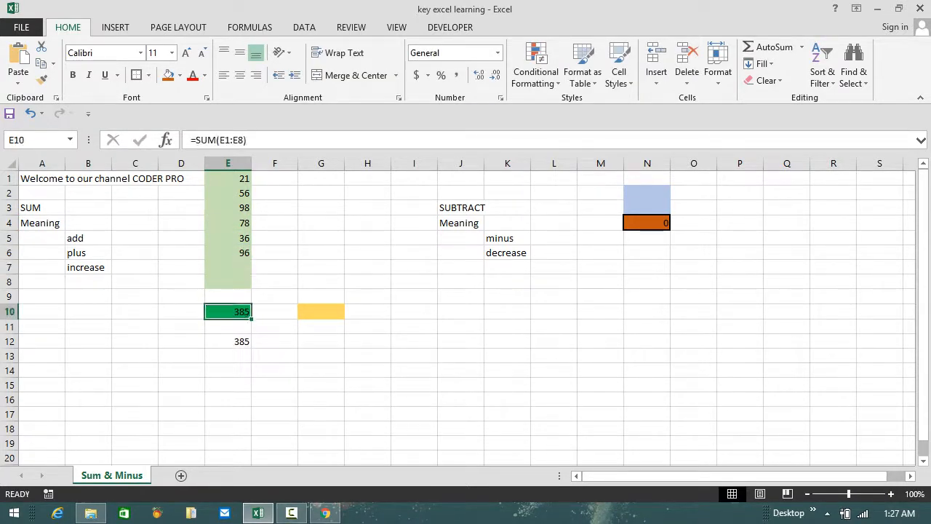
pyautogui.press('Down')
pyautogui.press('Down')
pyautogui.press('Delete')
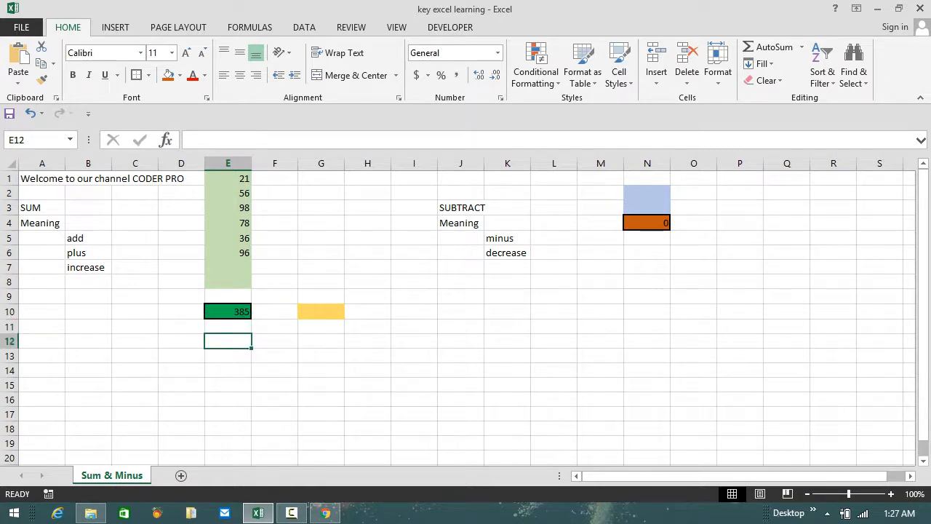
# Enter 54 in cell E7 of the light green range
pyautogui.press('Up')
pyautogui.press('Up')
pyautogui.press('Up')
pyautogui.press('Up')
pyautogui.press('Up')
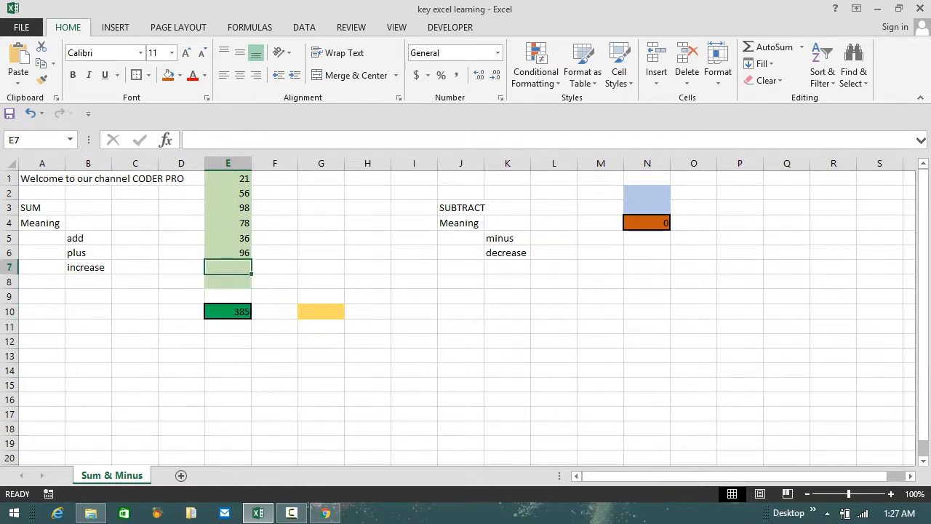
pyautogui.press('Down')
pyautogui.press('Up')
pyautogui.write('5')
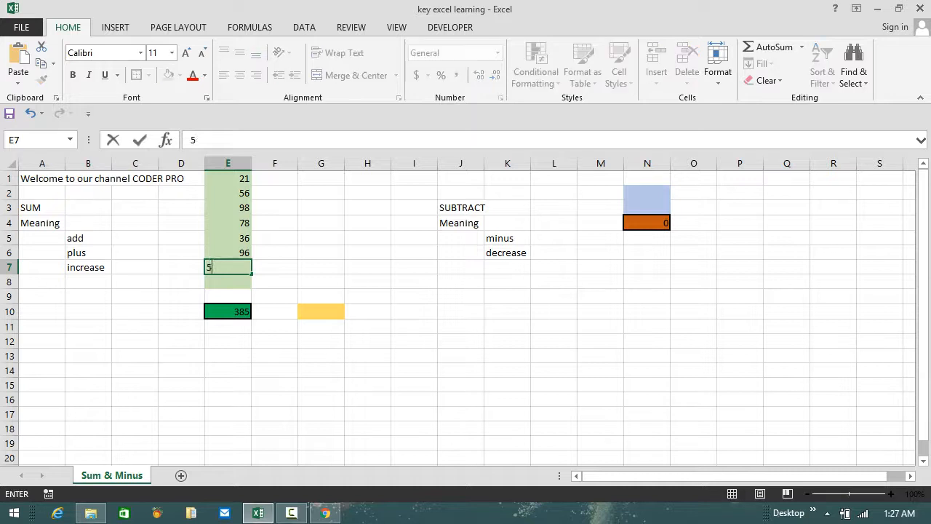
pyautogui.write('4')
pyautogui.press('Return')
# Replace the value in cell E7 with 893
pyautogui.press('Up')
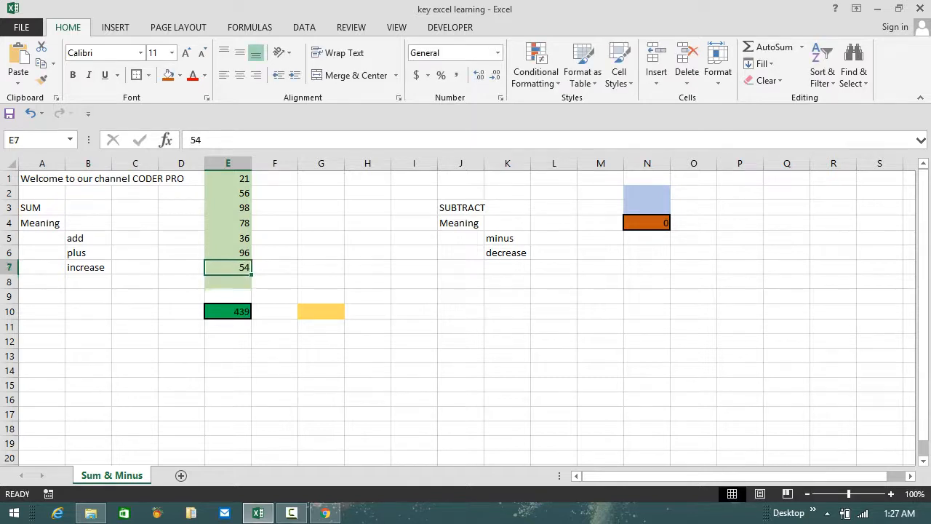
pyautogui.write('89')
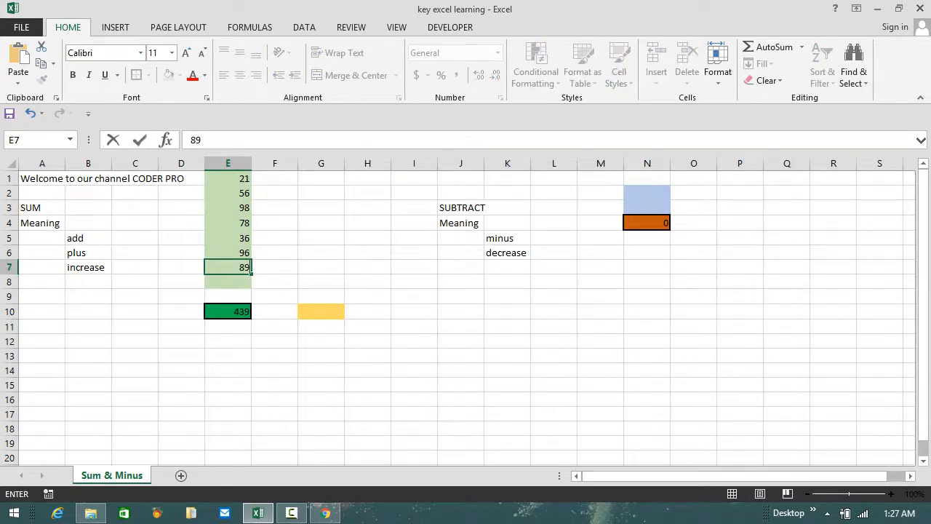
pyautogui.write('3')
pyautogui.press('Return')
pyautogui.press('Up')
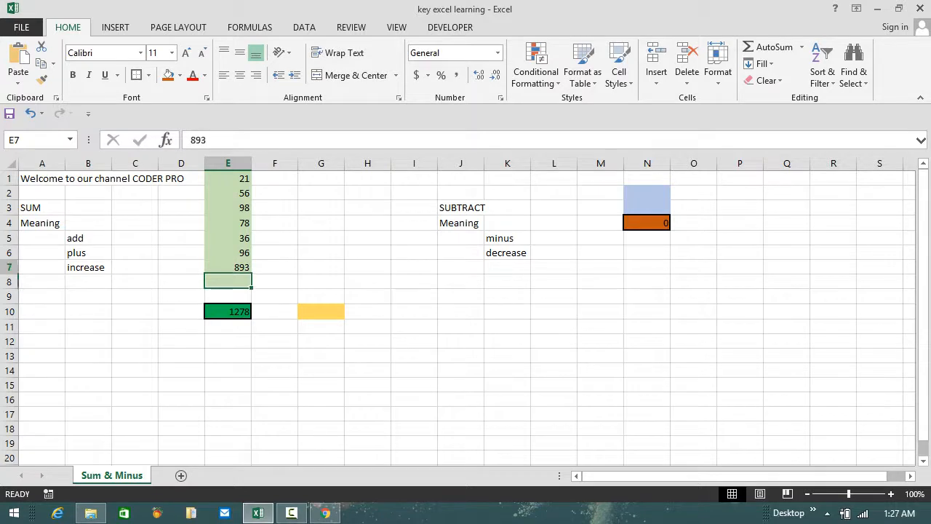
# Enter 2165648 in cell E8, the last cell of the light green range
pyautogui.hotkey('ctrl', 'Up')
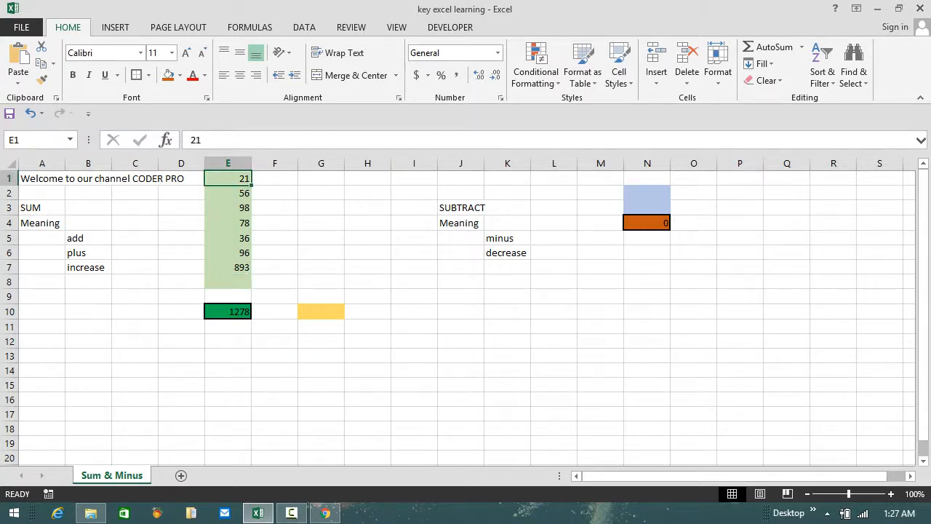
pyautogui.hotkey('ctrl', 'Left')
pyautogui.press('Right')
pyautogui.press('Right')
pyautogui.press('Right')
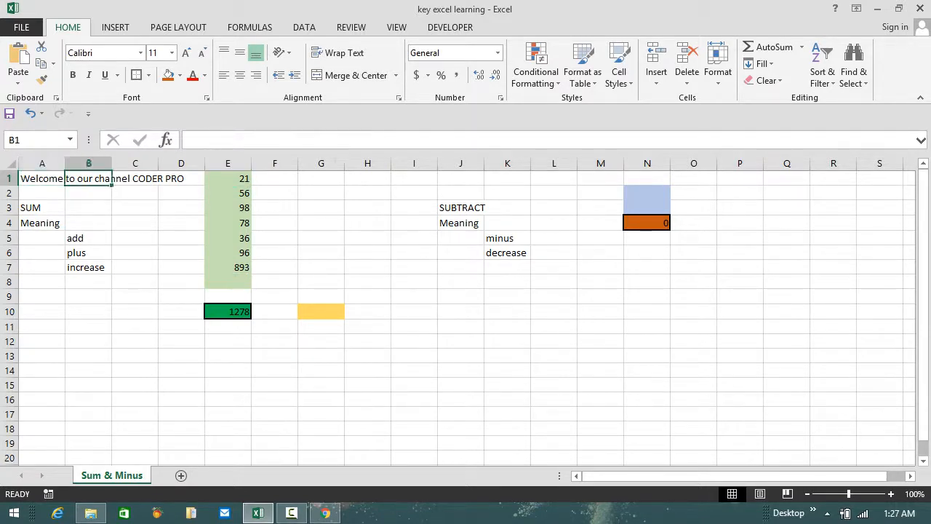
pyautogui.press('Right')
pyautogui.hotkey('ctrl', 'Down')
pyautogui.press('Down')
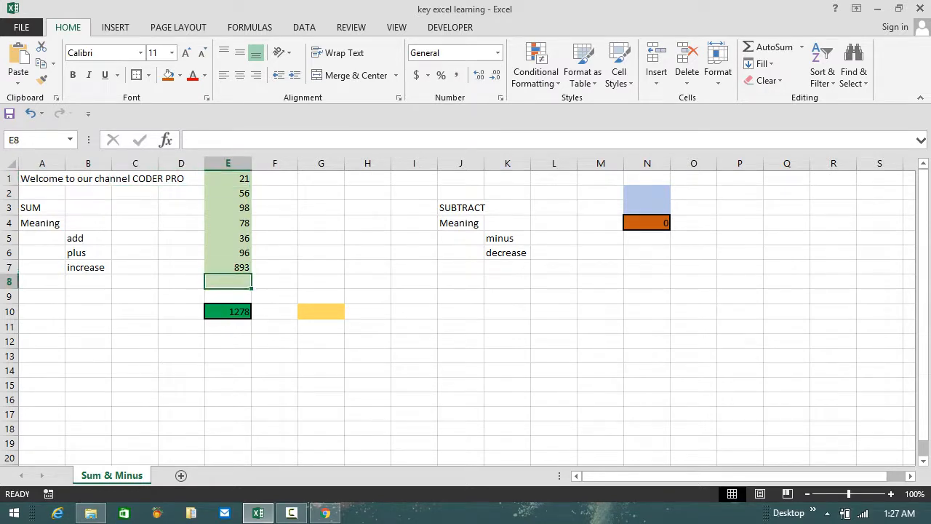
pyautogui.write('2165648')
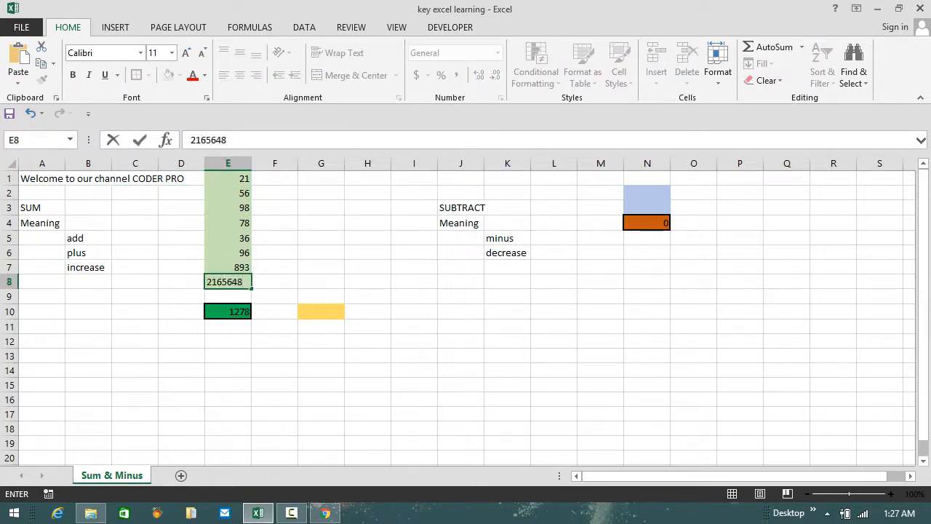
pyautogui.press('Return')
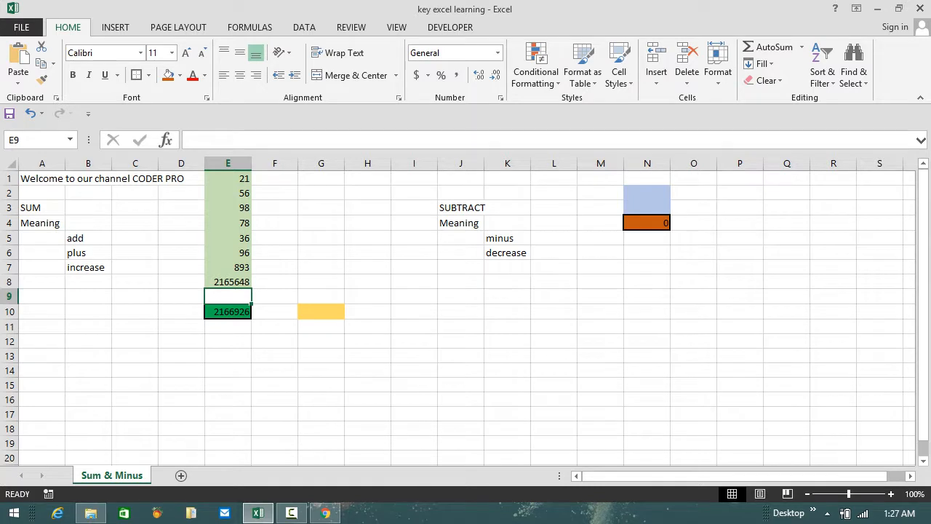
# Check the formula behind the total in the dark green cell E10
pyautogui.press('Right')
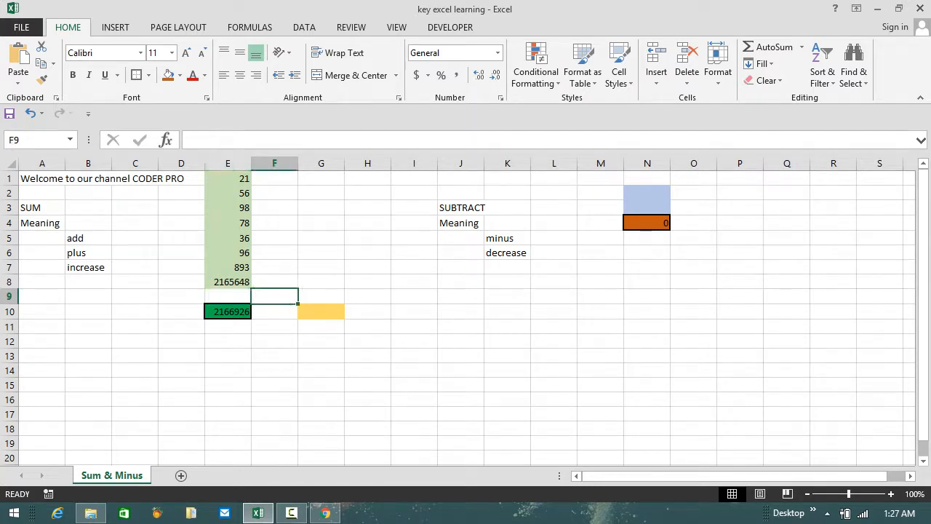
pyautogui.press('Right')
pyautogui.press('Down')
pyautogui.press('Left')
pyautogui.press('Left')
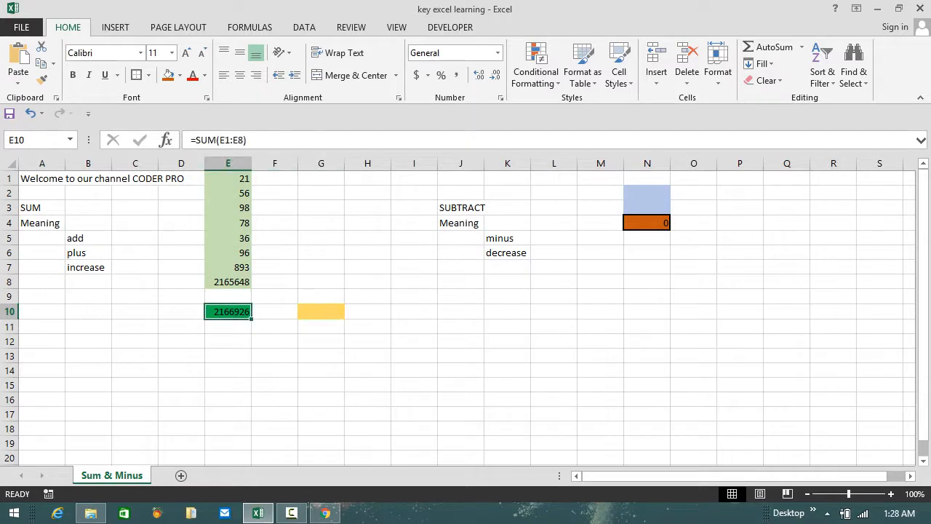
# Select the range E1:E8 to review the values that the total adds up
pyautogui.hotkey('ctrl', 'Up')
pyautogui.hotkey('ctrl', 'Up')
pyautogui.hotkey('shift', 'Down')
pyautogui.hotkey('shift', 'Down')
pyautogui.hotkey('shift', 'Down')
pyautogui.hotkey('shift', 'Down')
pyautogui.hotkey('shift', 'Down')
pyautogui.hotkey('shift', 'Down')
pyautogui.hotkey('shift', 'Down')
pyautogui.hotkey('shift', 'Down')
pyautogui.hotkey('shift', 'Down')
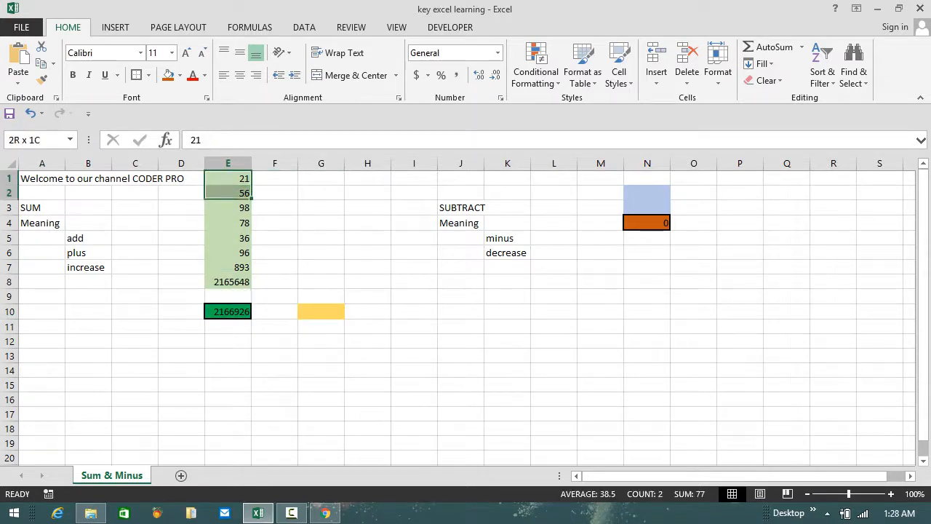
pyautogui.hotkey('shift', 'Up')
pyautogui.hotkey('shift', 'Up')
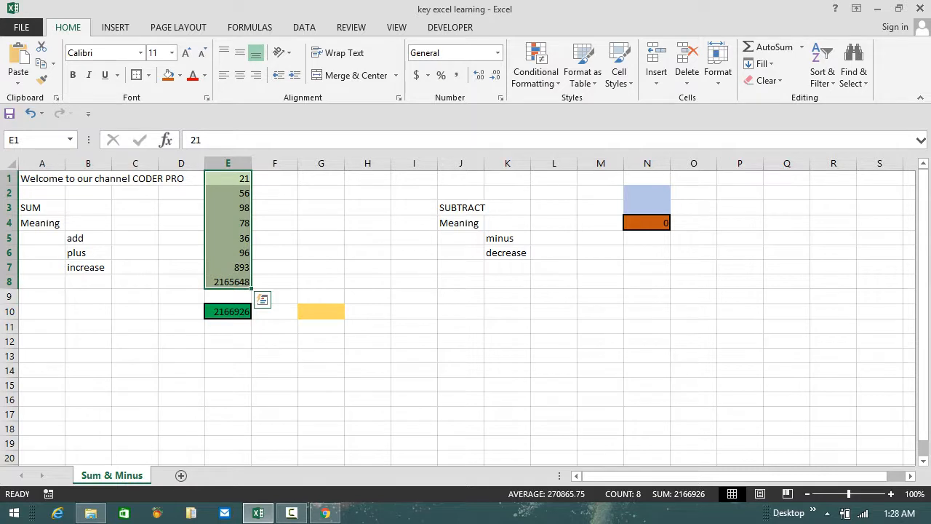
pyautogui.press('Right')
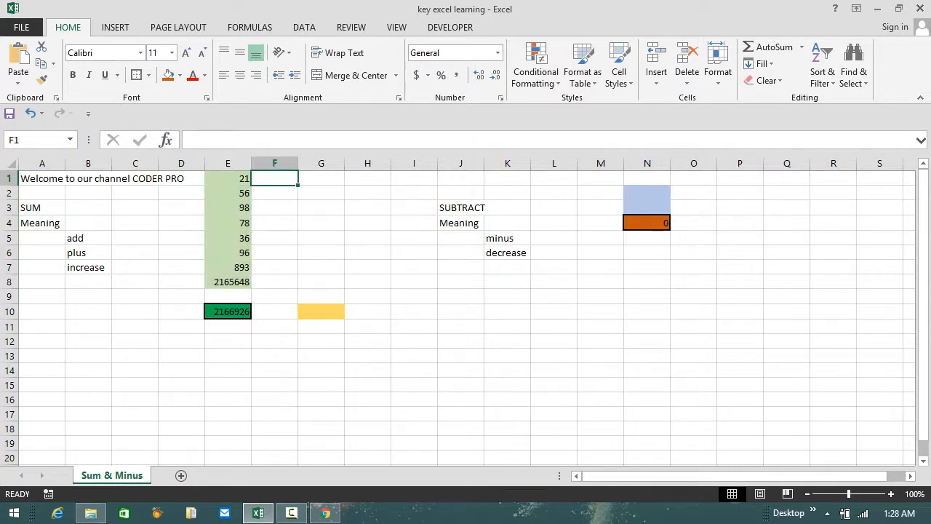
pyautogui.press('Right')
pyautogui.press('Down')
pyautogui.press('Down')
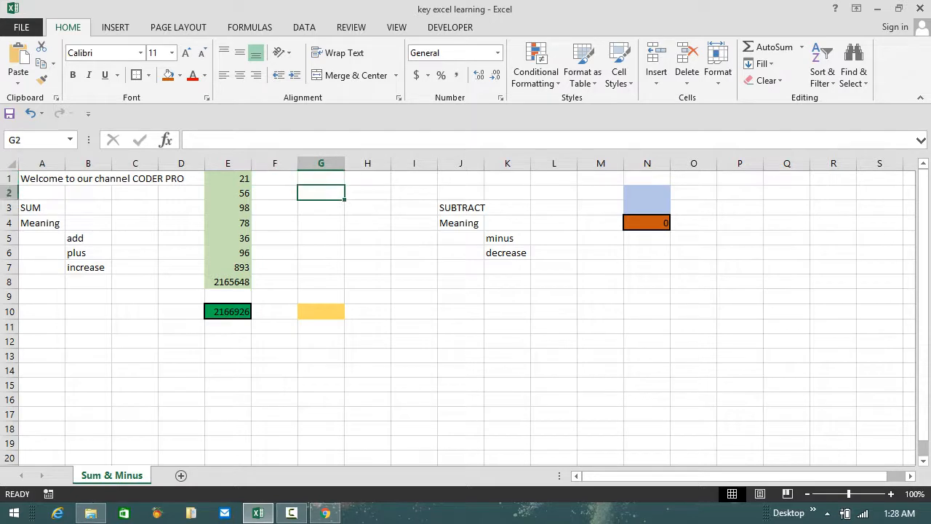
pyautogui.press('Up')
pyautogui.press('Down')
pyautogui.press('Up')
pyautogui.press('Down')
pyautogui.press('Up')
pyautogui.press('Down')
pyautogui.press('Down')
pyautogui.press('Left')
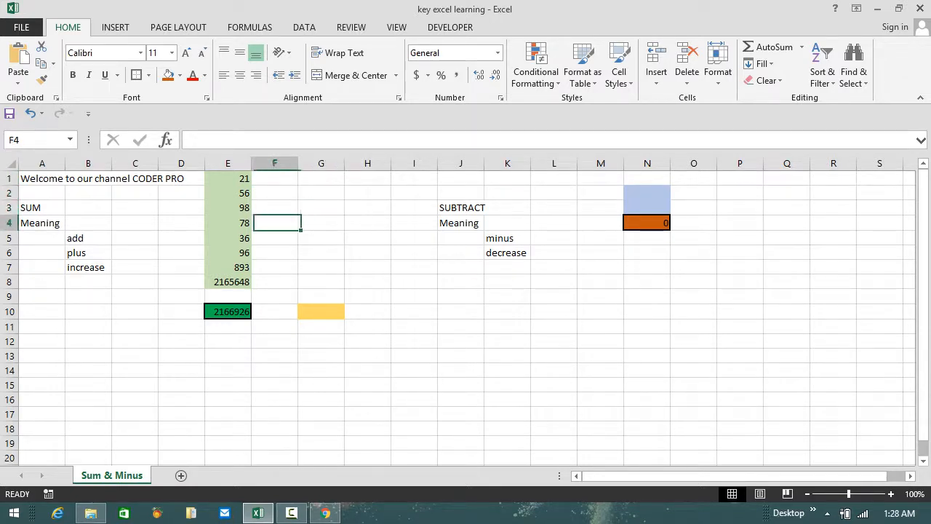
# Enter 236 in cell G3 and 548 in cell H4
pyautogui.press('Up')
pyautogui.press('Right')
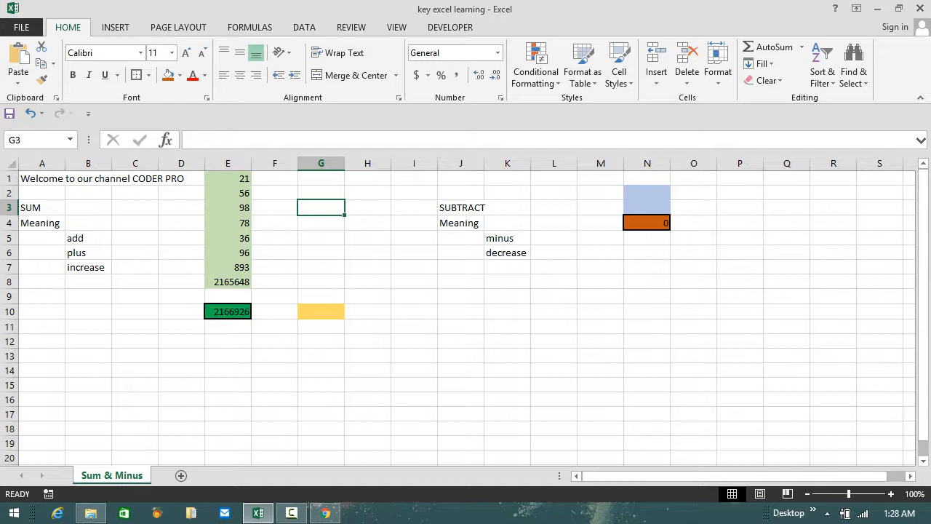
pyautogui.write('236')
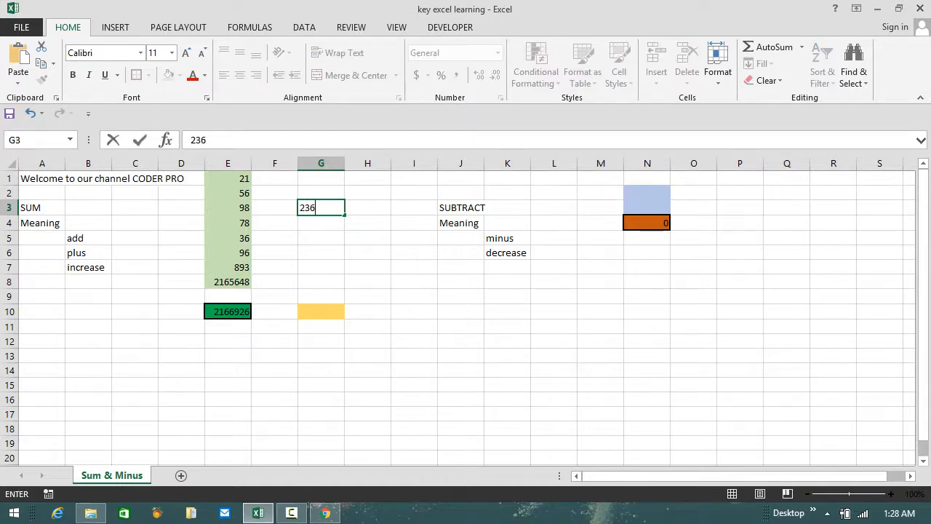
pyautogui.press('Return')
pyautogui.press('Right')
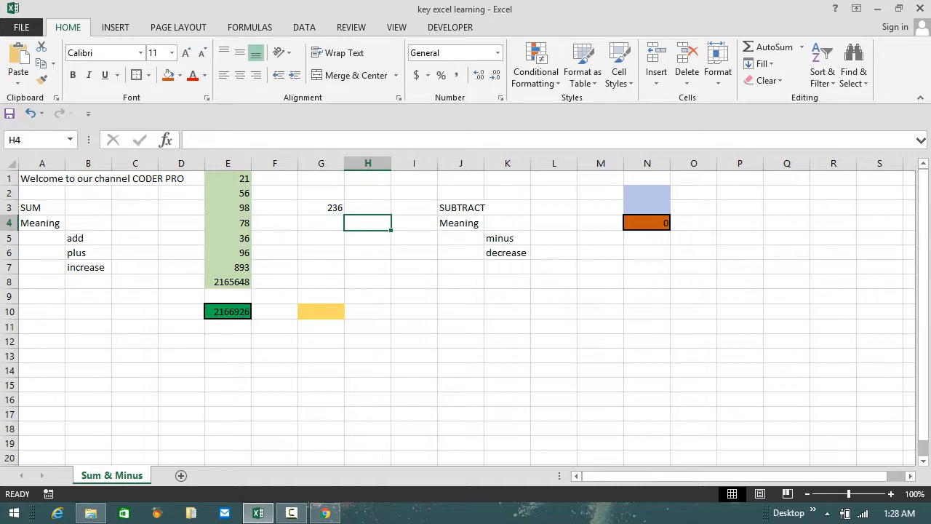
pyautogui.write('548')
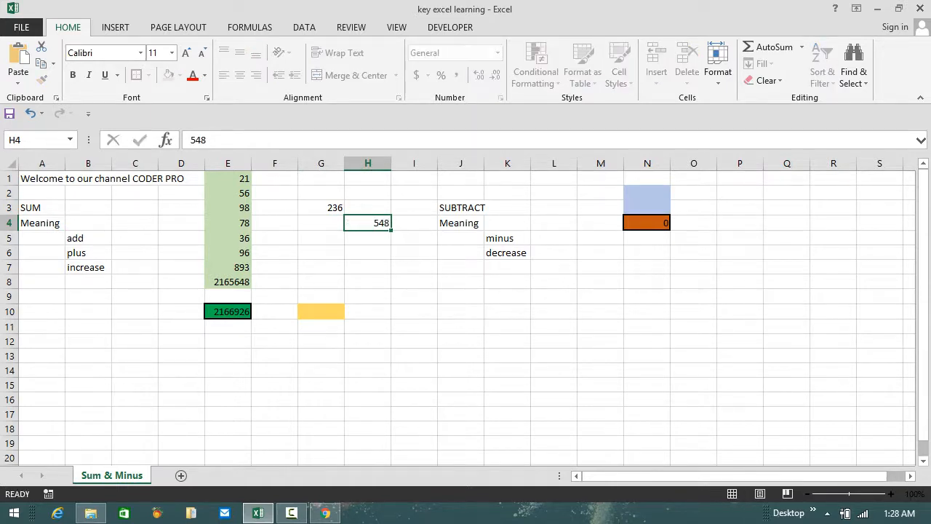
pyautogui.press('Return')
# Enter 548 in cell G5 and 258 in cell I6
pyautogui.press('Left')
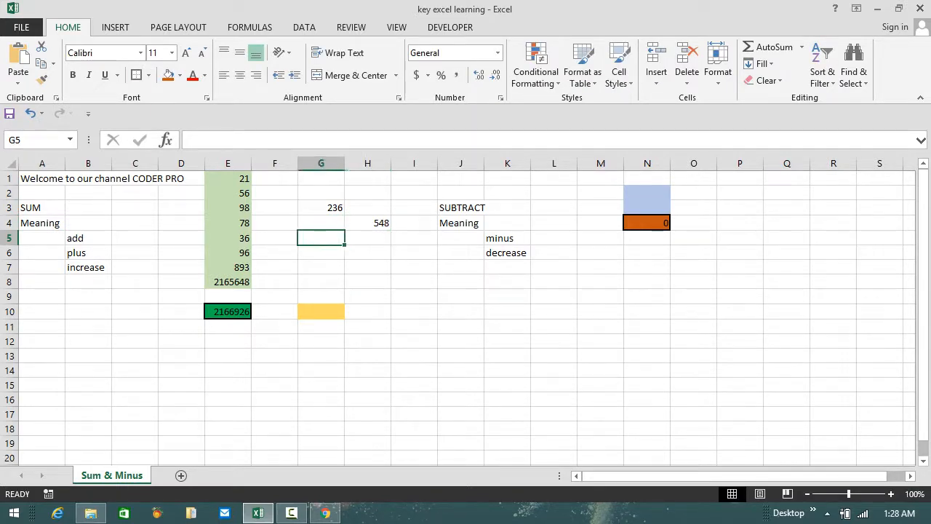
pyautogui.write('548')
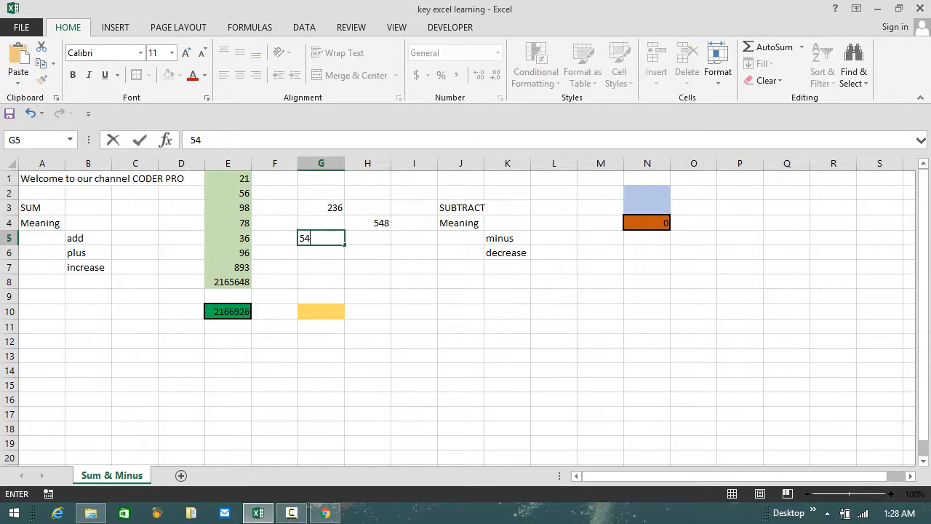
pyautogui.press('Return')
pyautogui.press('Right')
pyautogui.press('Right')
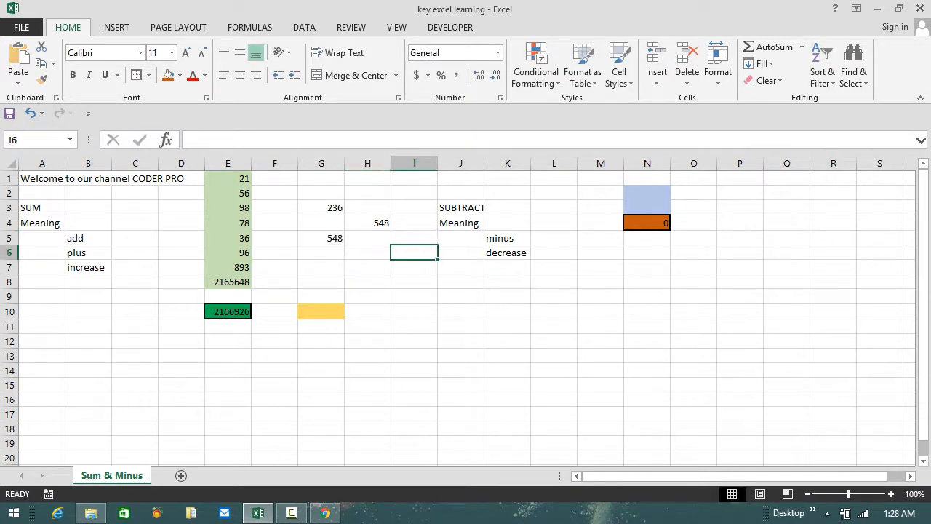
pyautogui.write('258')
pyautogui.press('Return')
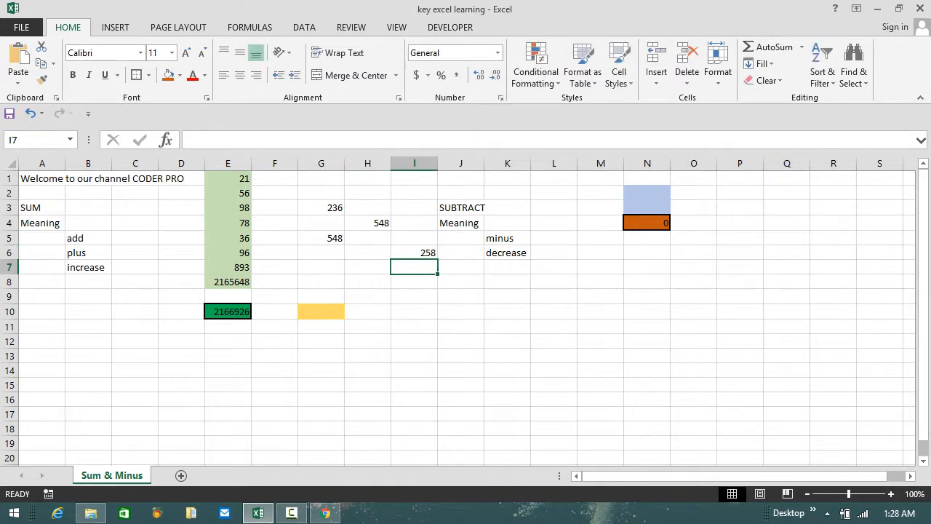
# Enter 8798 in cell H8
pyautogui.press('Left')
pyautogui.click(368, 281)
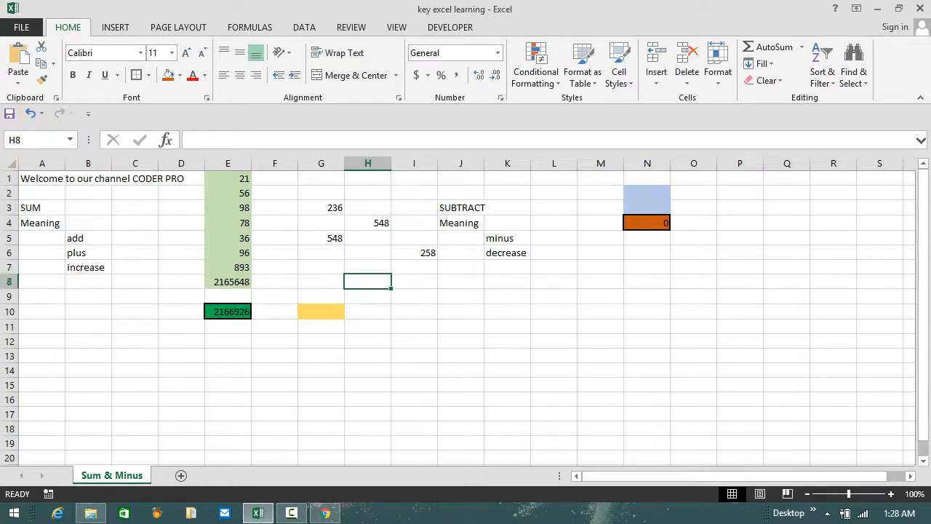
pyautogui.write('8798')
pyautogui.press('Return')
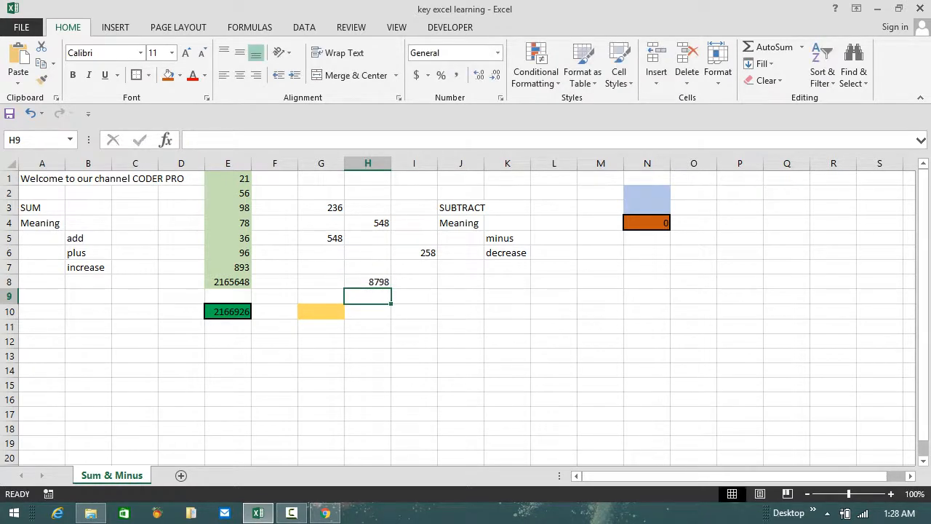
# Start an AutoSum formula in the yellow cell G10 with the separate cells G3, G5 and H4 as its arguments
pyautogui.press('Left')
pyautogui.press('Down')
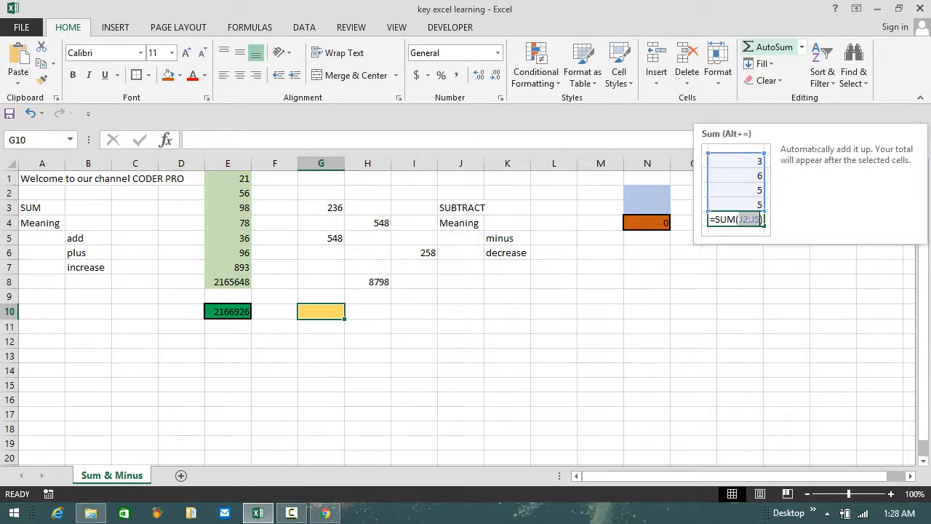
pyautogui.click(769, 46)
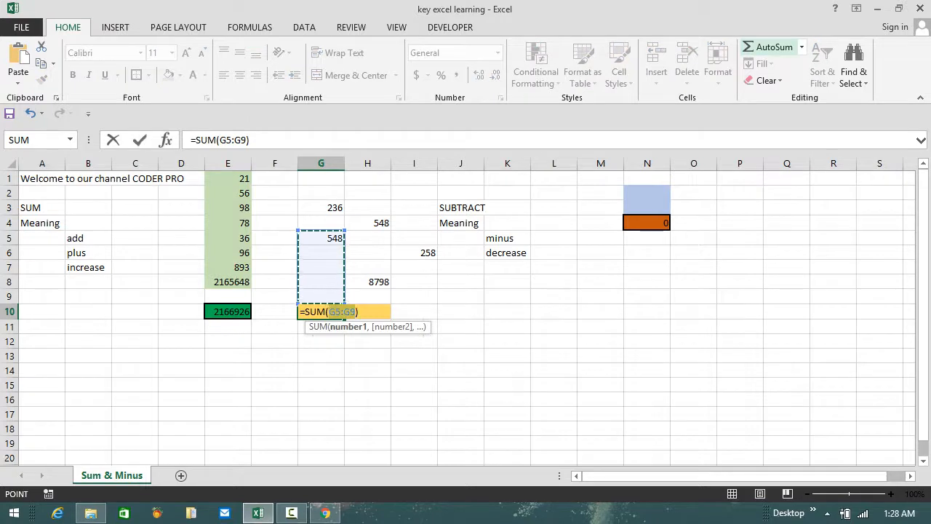
pyautogui.click(321, 209)
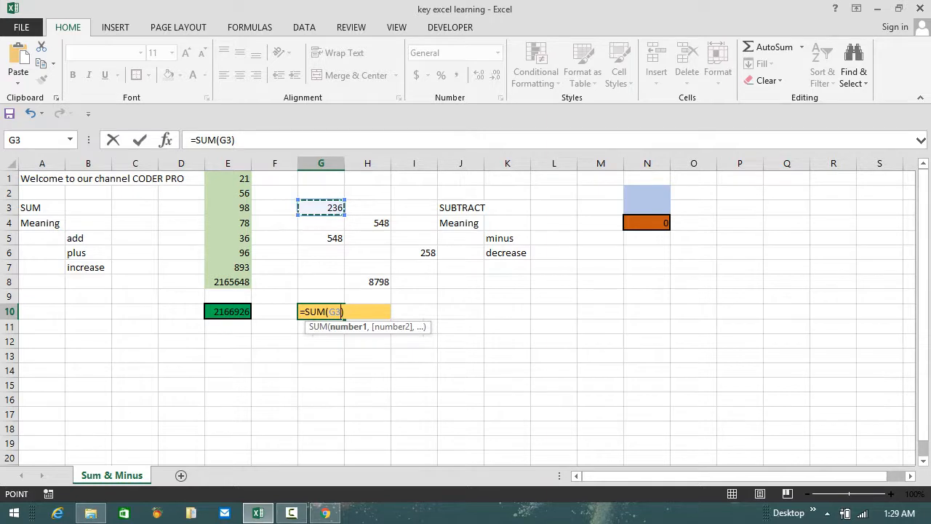
pyautogui.write(',')
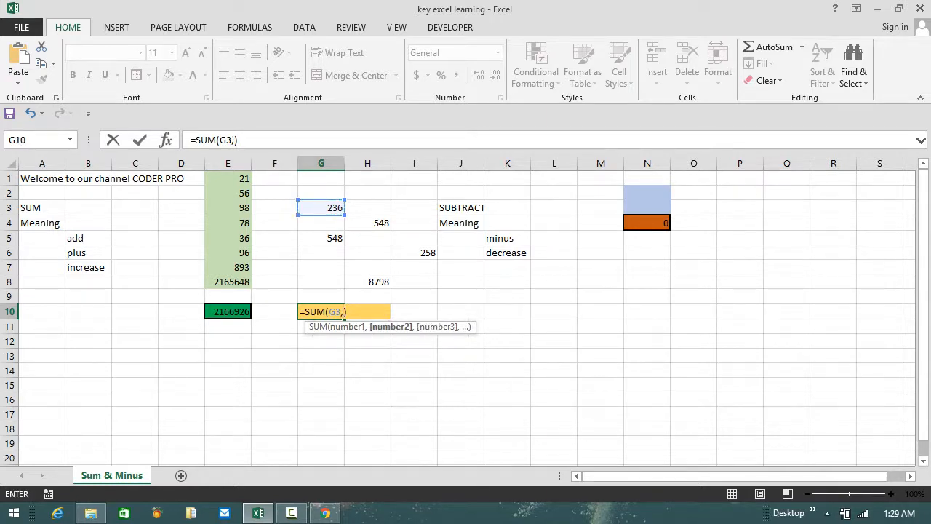
pyautogui.click(332, 239)
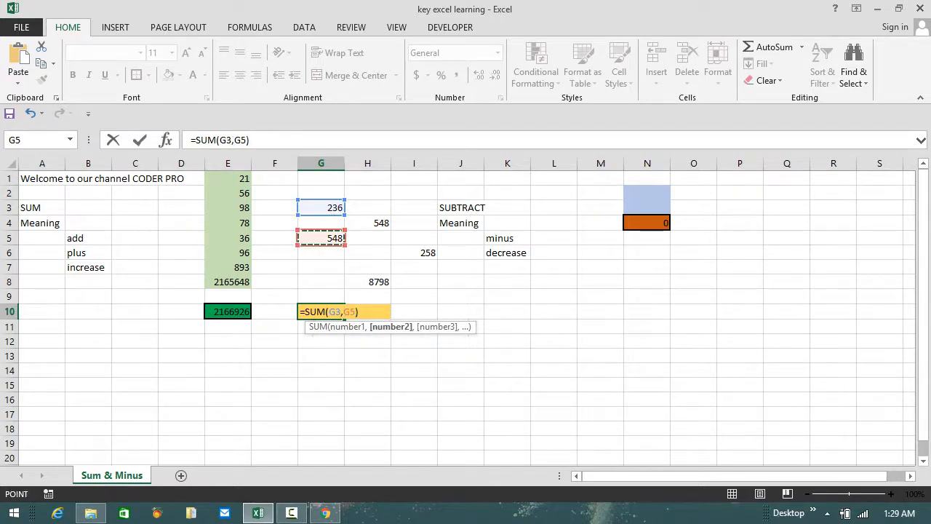
pyautogui.write(',')
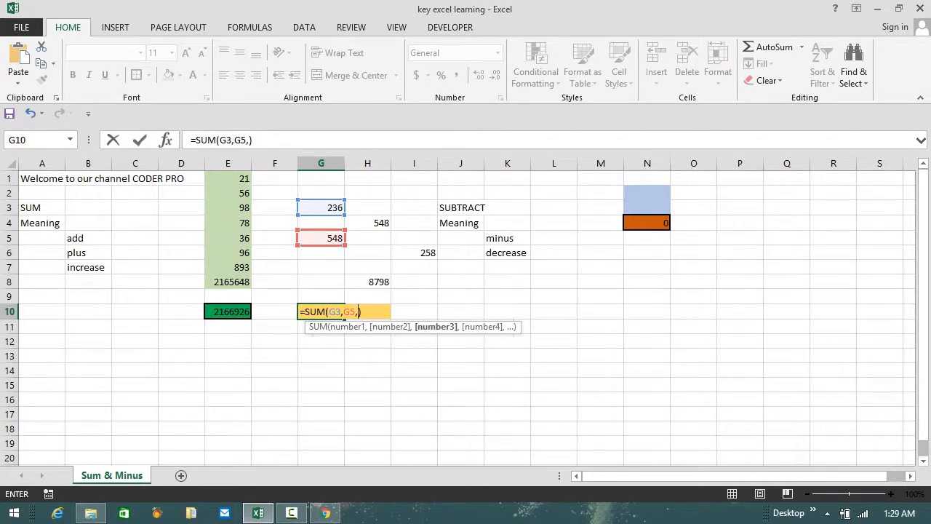
pyautogui.click(369, 223)
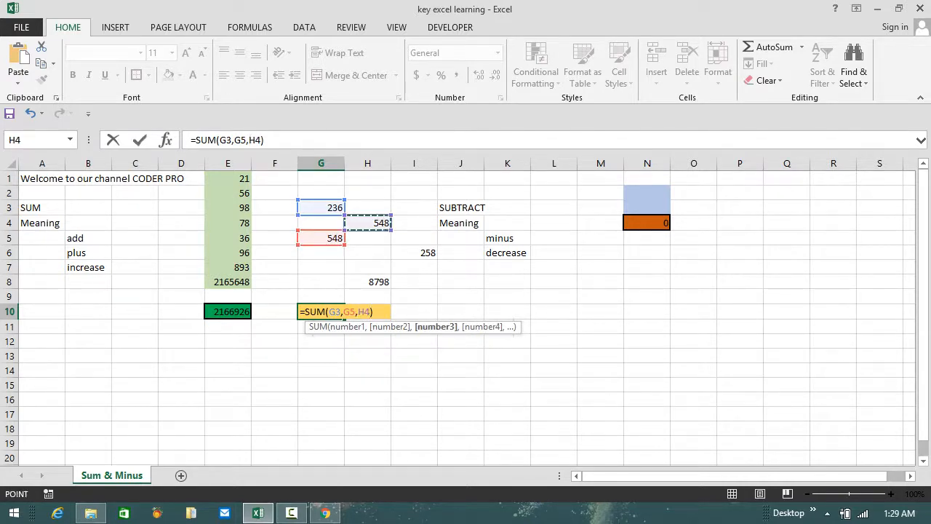
# Add I6 and H8 as further arguments to complete the SUM formula in G10, and review the finished formula
pyautogui.write(',')
pyautogui.press('Right')
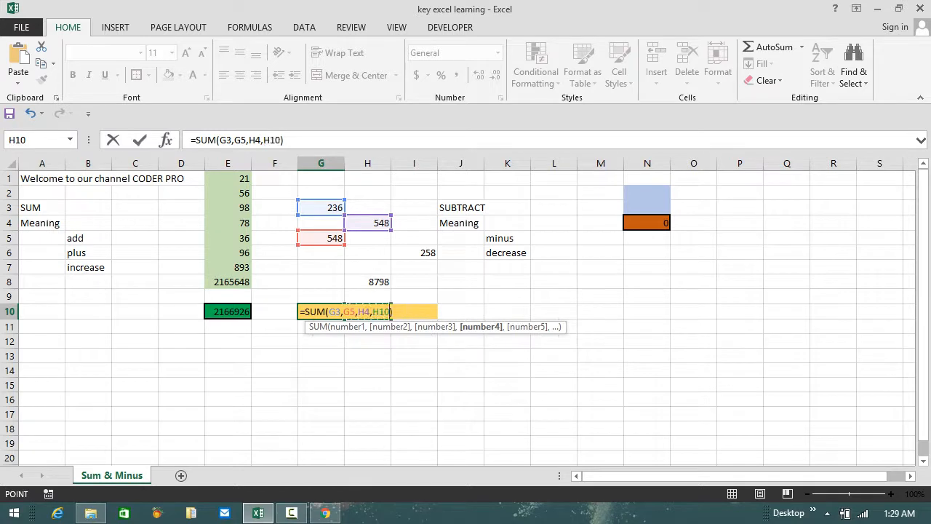
pyautogui.press('Up')
pyautogui.press('Up')
pyautogui.press('Right')
pyautogui.press('Up')
pyautogui.press('Up')
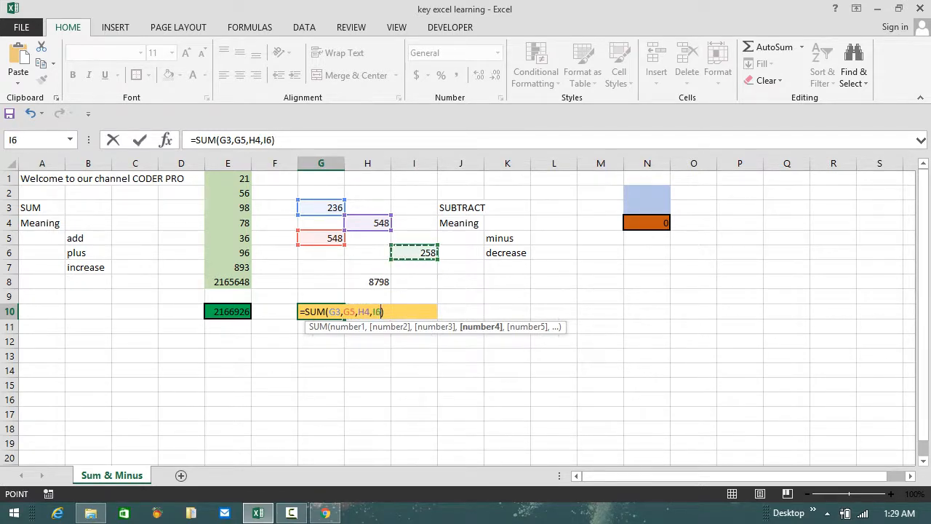
pyautogui.write(',')
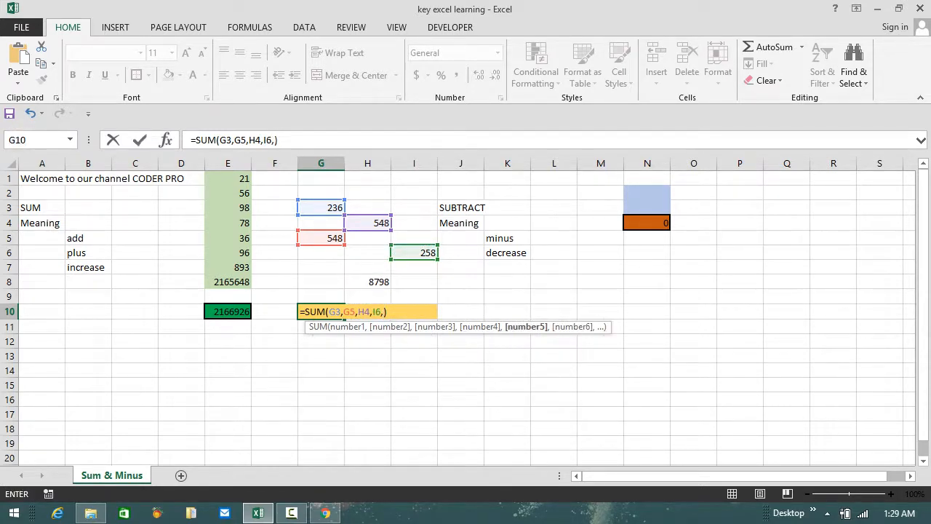
pyautogui.press('Up')
pyautogui.press('Up')
pyautogui.press('Right')
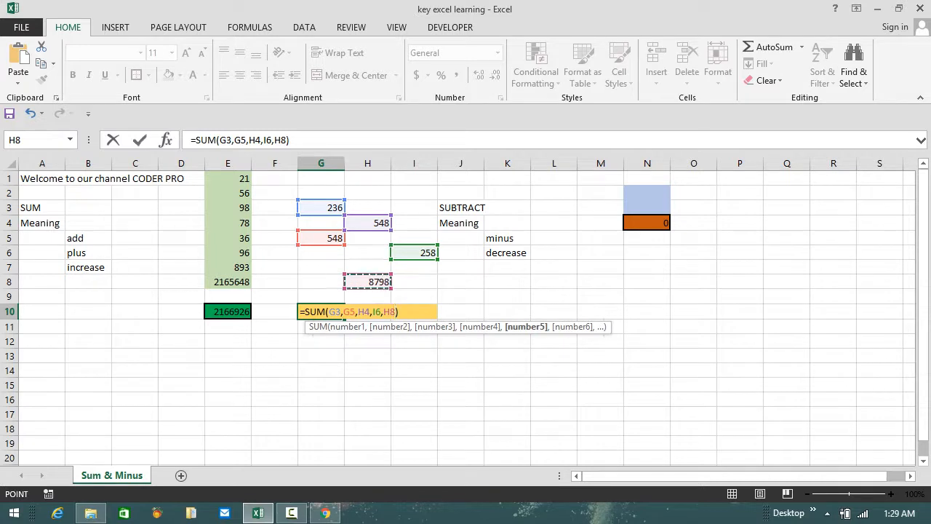
pyautogui.press('Return')
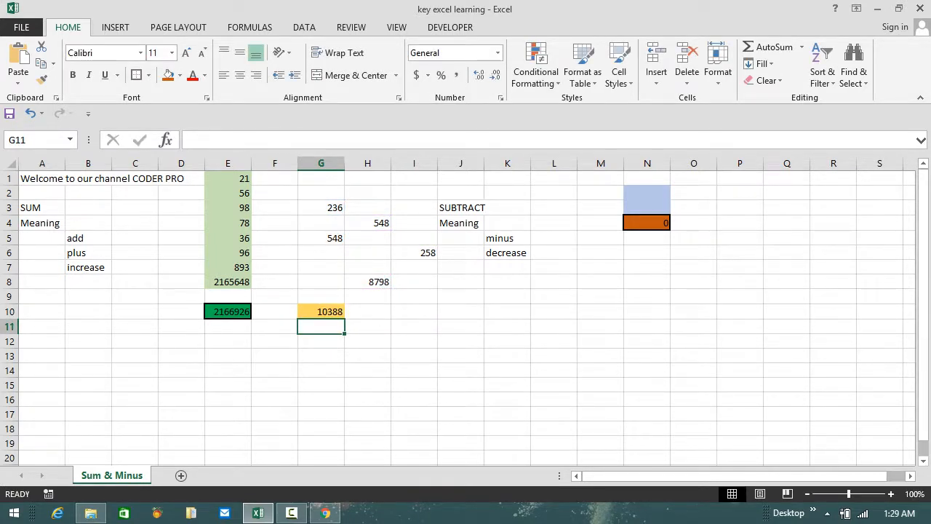
pyautogui.click(321, 312)
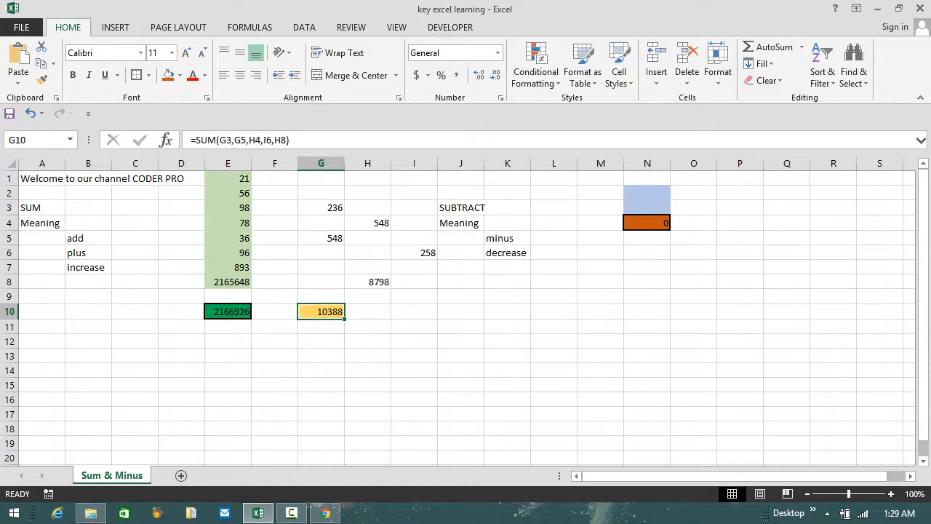
# Enter the formula =SUM(E1:E8) in cell E12
pyautogui.press('Down')
pyautogui.press('Down')
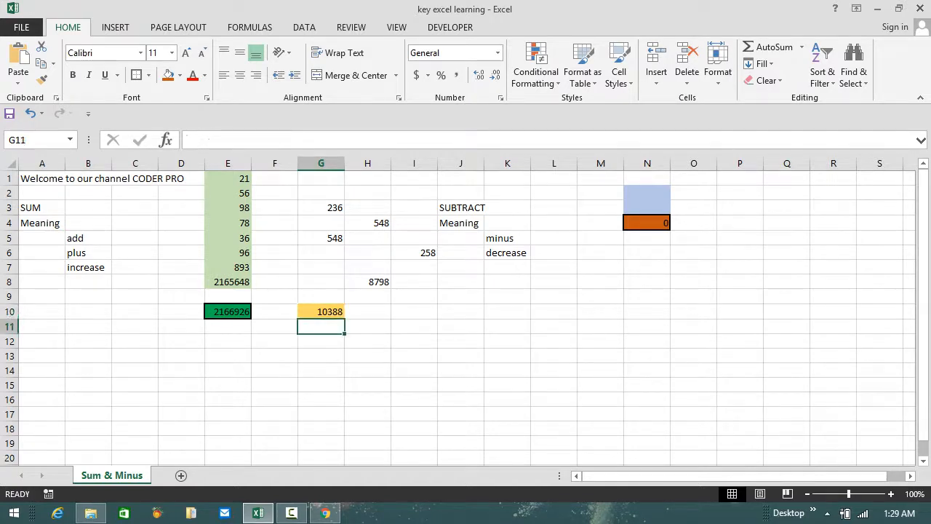
pyautogui.press('Left')
pyautogui.press('Left')
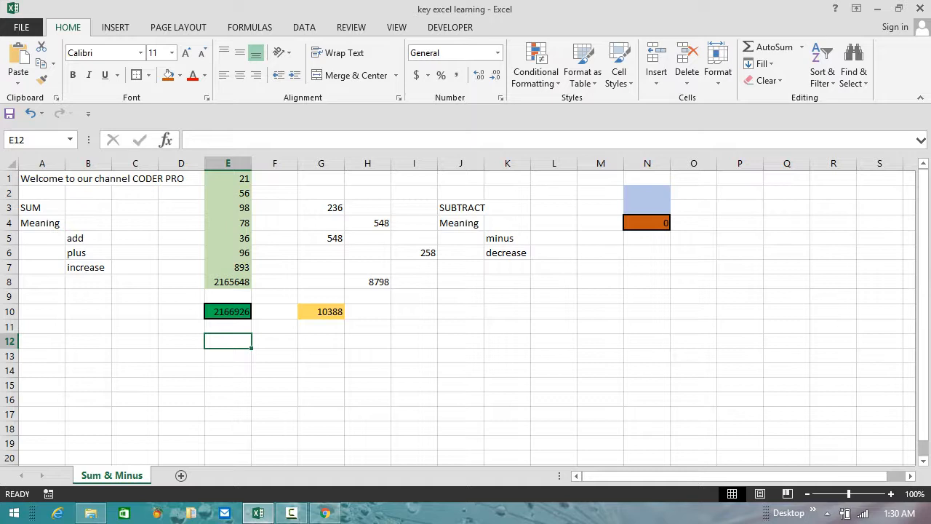
pyautogui.write('=SUM(')
pyautogui.press('Up')
pyautogui.press('Up')
pyautogui.press('Up')
pyautogui.press('Up')
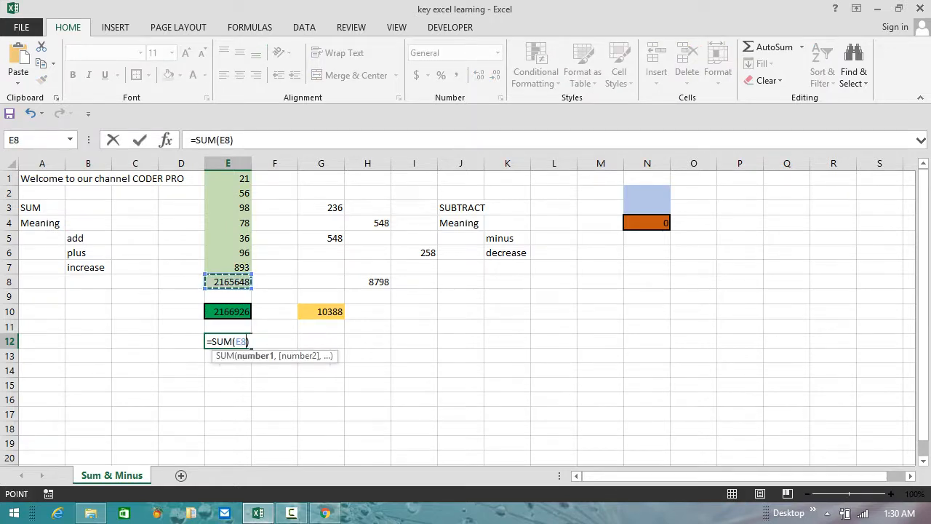
pyautogui.hotkey('shift', 'Up')
pyautogui.hotkey('shift', 'Up')
pyautogui.hotkey('shift', 'Up')
pyautogui.hotkey('shift', 'Up')
pyautogui.hotkey('shift', 'Up')
pyautogui.hotkey('shift', 'Up')
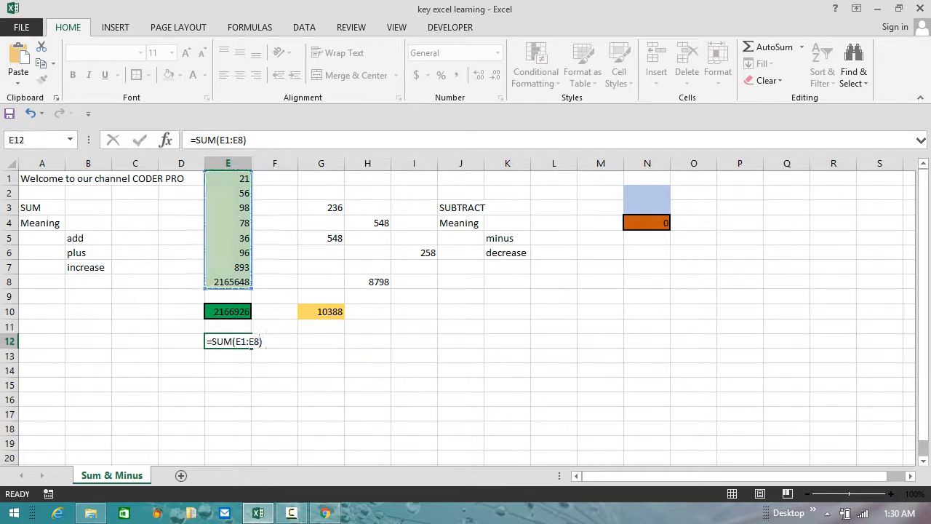
pyautogui.press('Return')
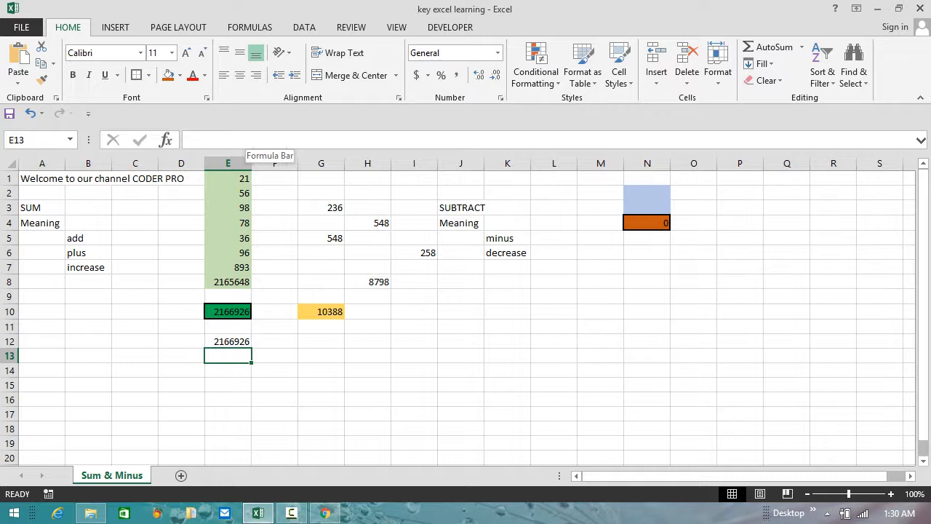
# Enter the formula =E12-E10 in cell E13 to compare the two totals
pyautogui.write('+')
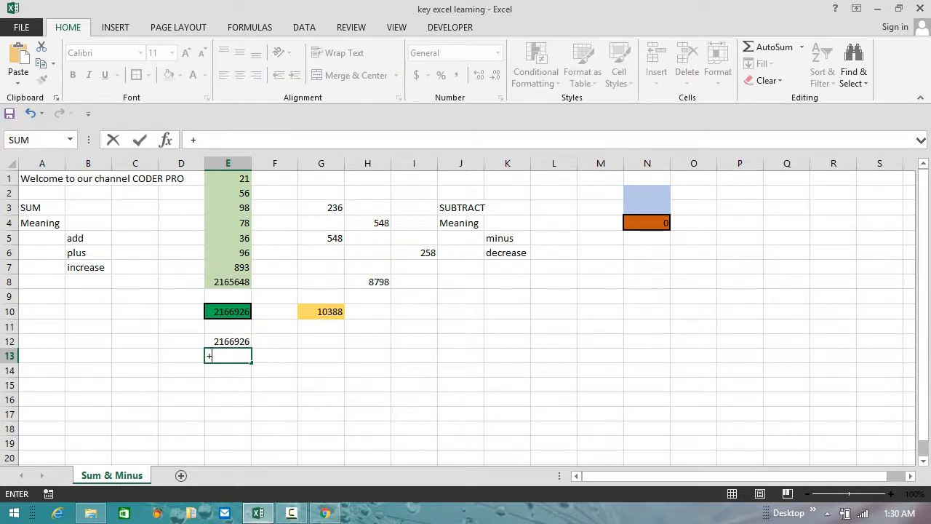
pyautogui.press('BackSpace')
pyautogui.write('=')
pyautogui.press('Up')
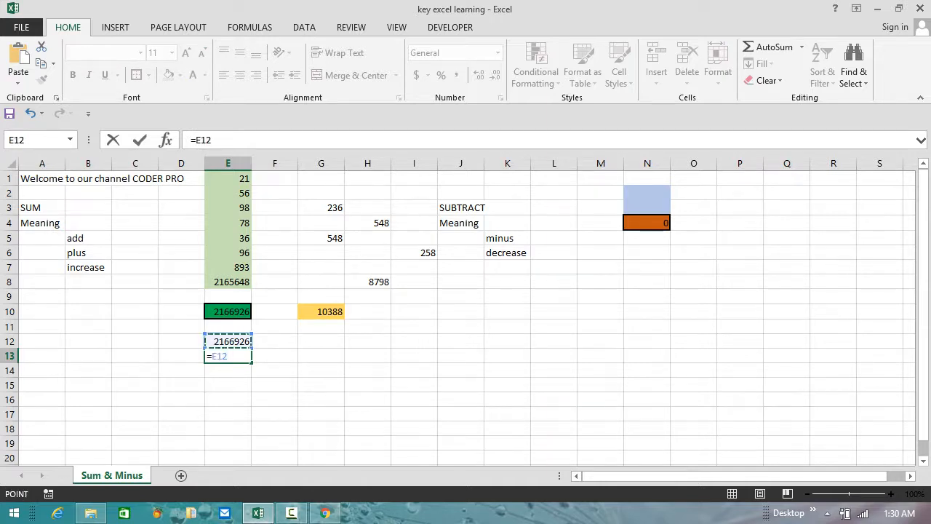
pyautogui.write('-')
pyautogui.press('Up')
pyautogui.press('Up')
pyautogui.press('Up')
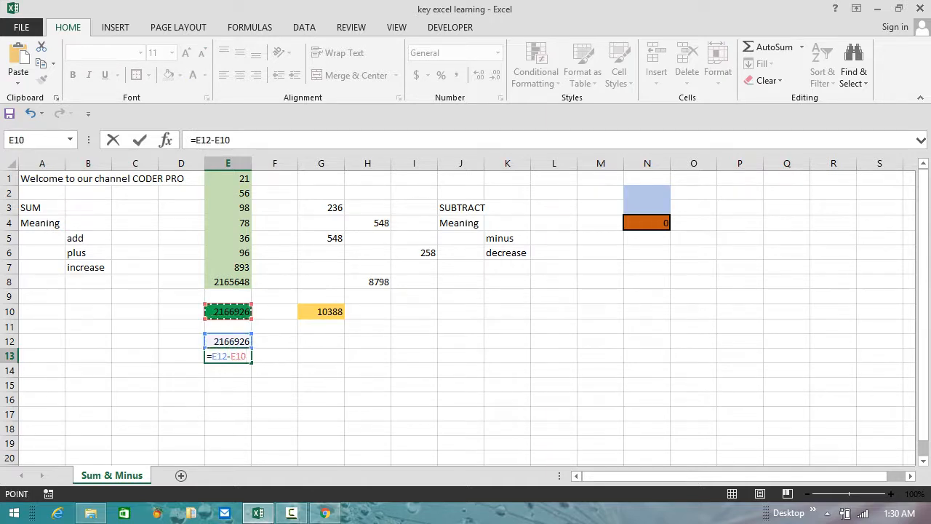
pyautogui.press('Return')
pyautogui.press('Up')
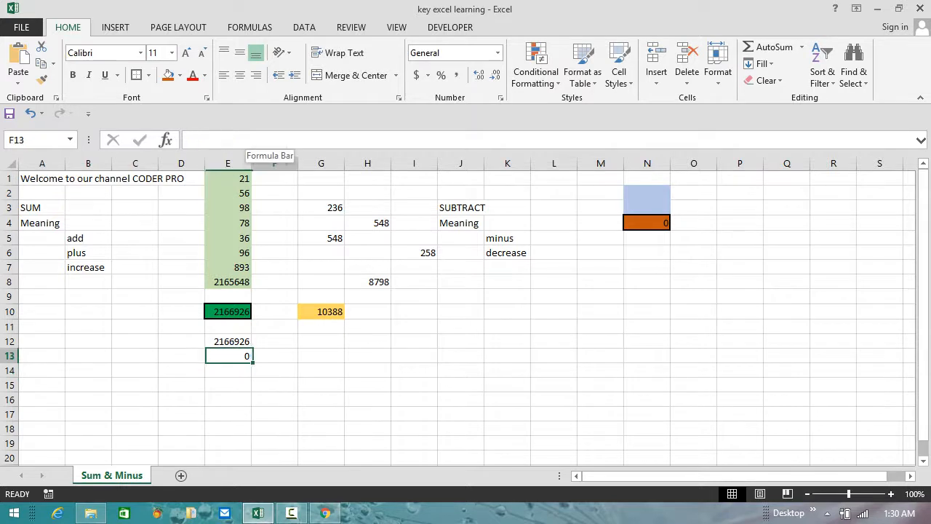
# Go to the subtraction area, visiting the light blue cell N2 and the SUBTRACT heading in J3
pyautogui.press('Right')
pyautogui.press('Right')
pyautogui.press('Right')
pyautogui.press('Right')
pyautogui.press('Right')
pyautogui.press('Right')
pyautogui.press('Right')
pyautogui.press('Right')
pyautogui.press('Right')
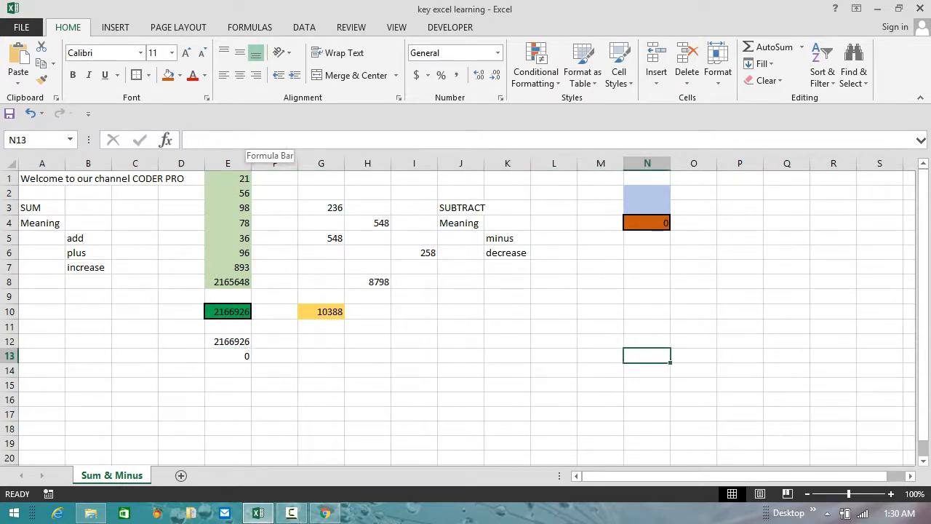
pyautogui.hotkey('ctrl', 'Up')
pyautogui.press('Up')
pyautogui.press('Up')
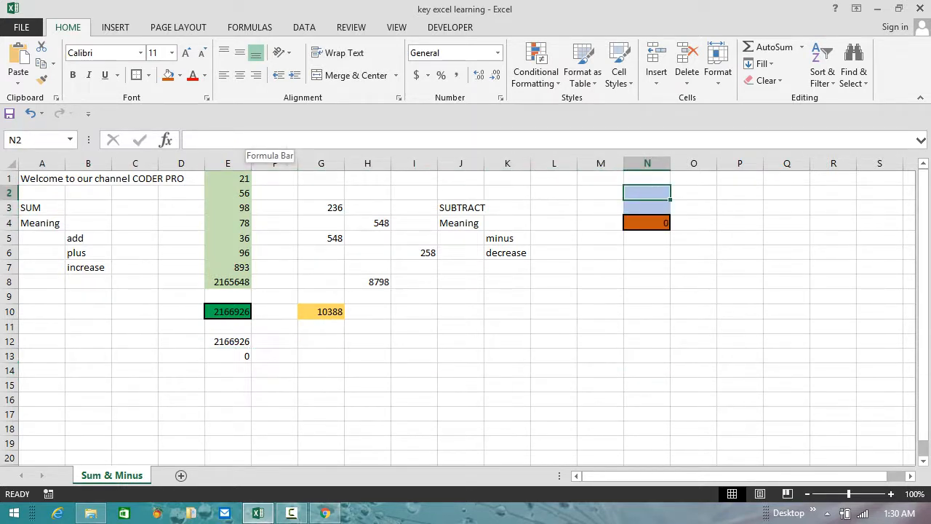
pyautogui.press('Left')
pyautogui.press('Left')
pyautogui.press('Left')
pyautogui.press('Left')
pyautogui.press('Down')
pyautogui.press('Down')
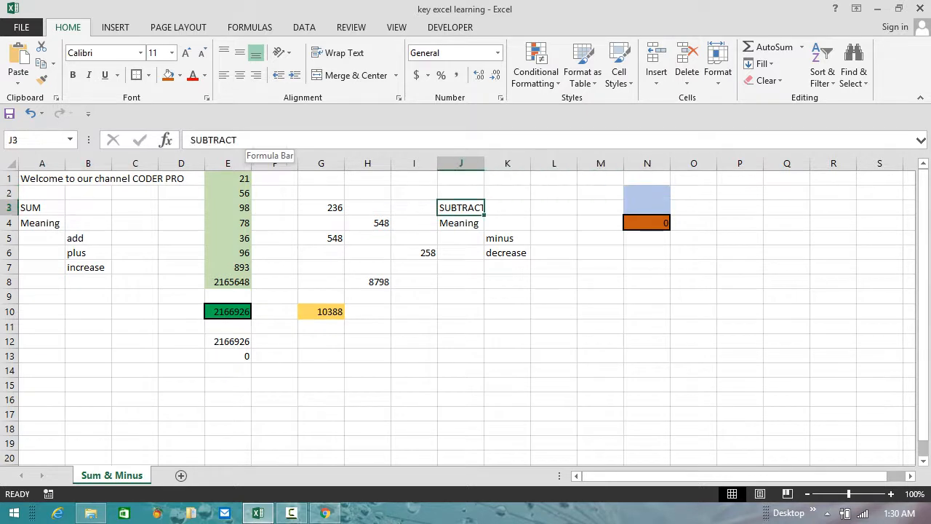
# Go from the SUBTRACT heading to the light blue subtraction cells, highlight N2:N3 and return to N2
pyautogui.press('Right')
pyautogui.press('Down')
pyautogui.press('Up')
pyautogui.press('Up')
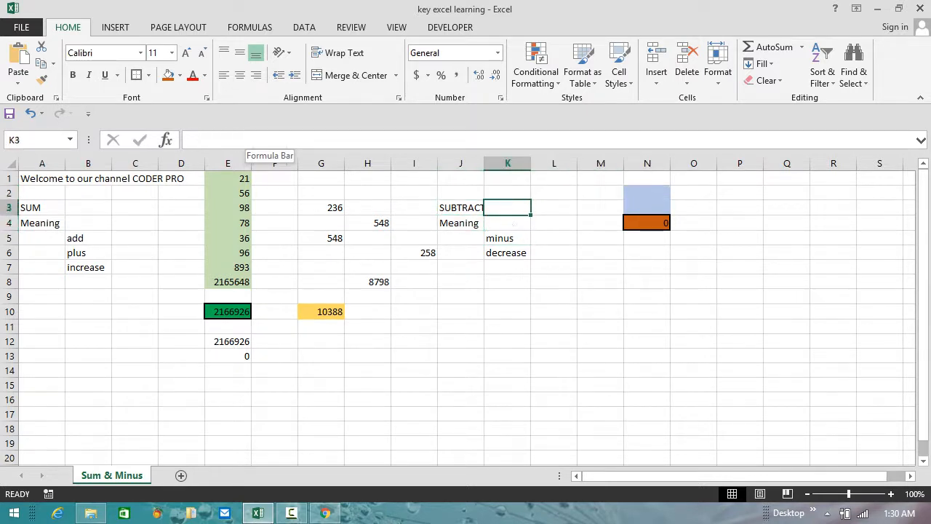
pyautogui.press('Up')
pyautogui.press('Right')
pyautogui.press('Right')
pyautogui.press('Right')
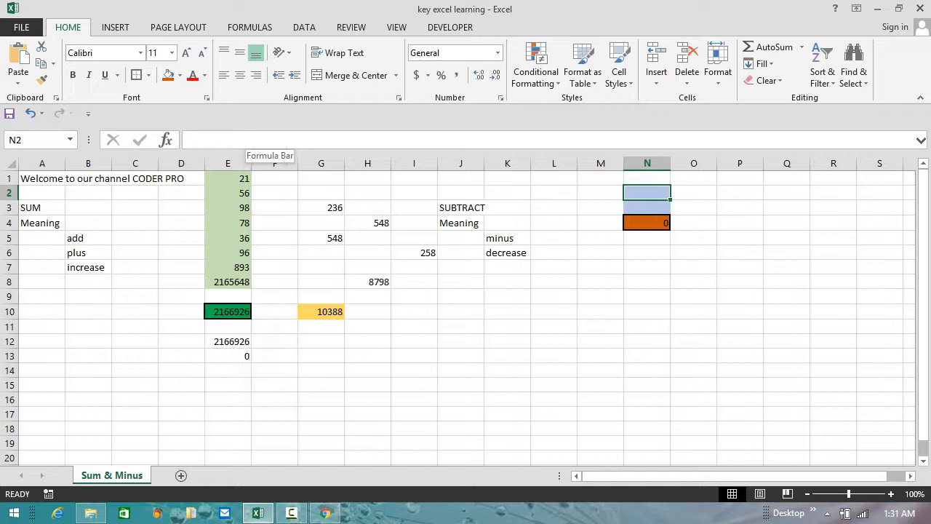
pyautogui.hotkey('shift', 'Down')
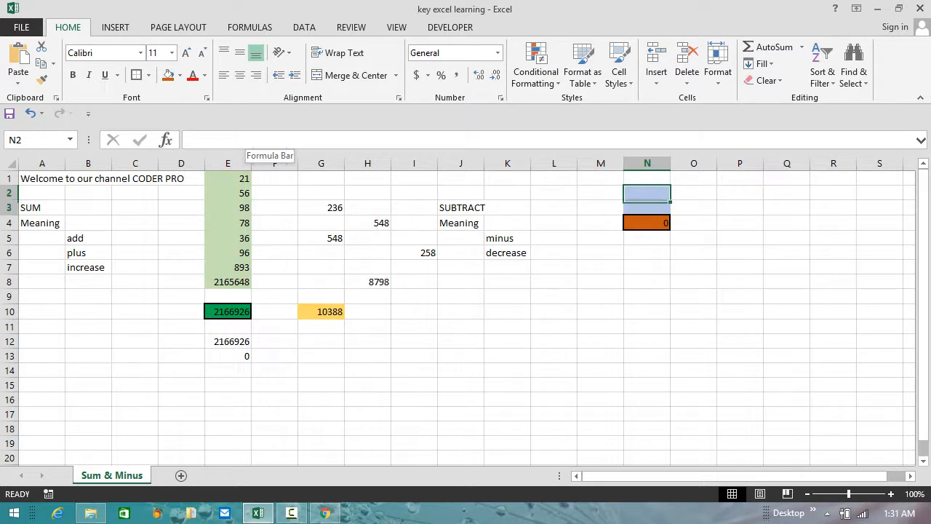
pyautogui.press('Up')
pyautogui.press('Down')
pyautogui.hotkey('shift', 'Down')
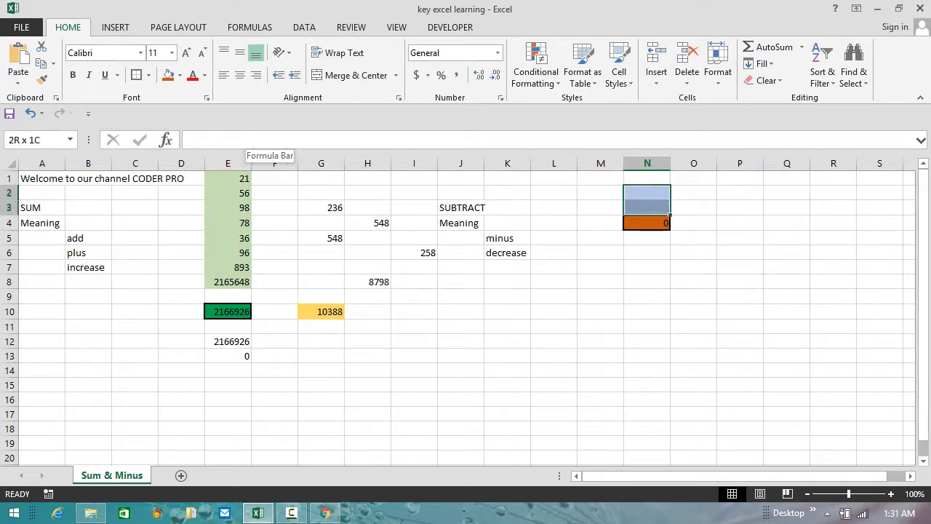
pyautogui.hotkey('shift', 'Up')
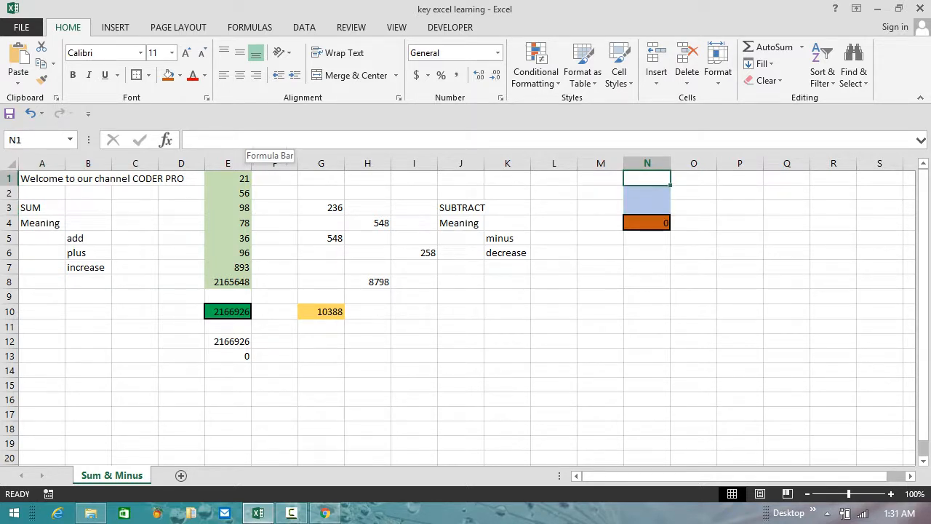
pyautogui.hotkey('shift', 'Down')
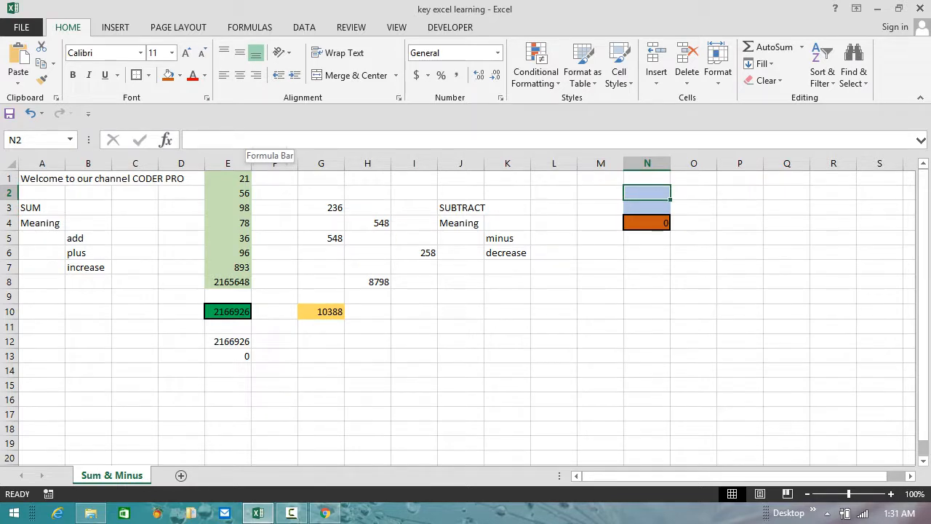
# Enter 3265 in cell N2 and 4562 in cell N3 as the numbers for the subtraction
pyautogui.write('3265')
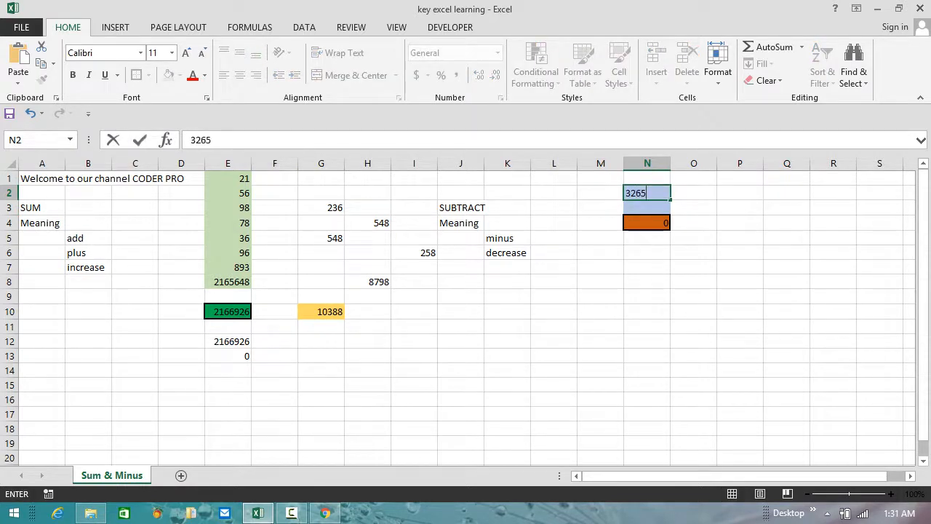
pyautogui.press('Return')
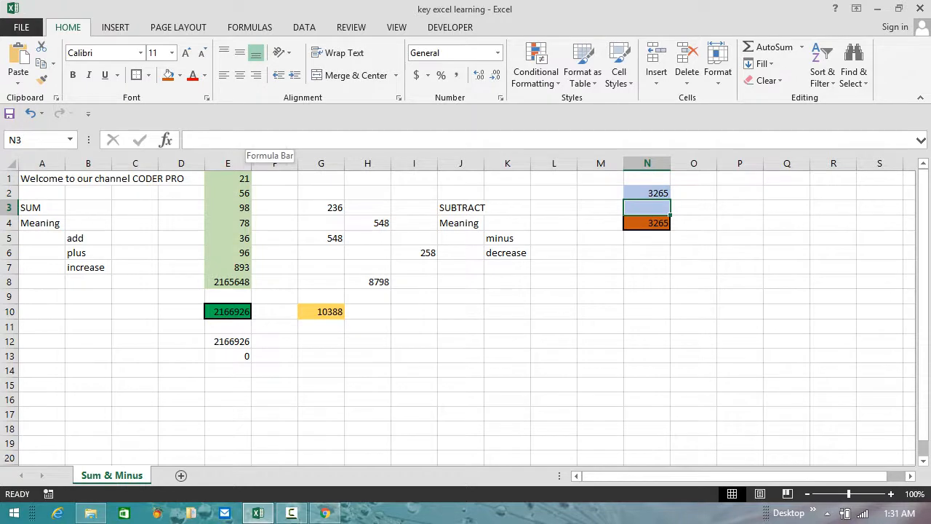
pyautogui.write('4562')
pyautogui.press('Return')
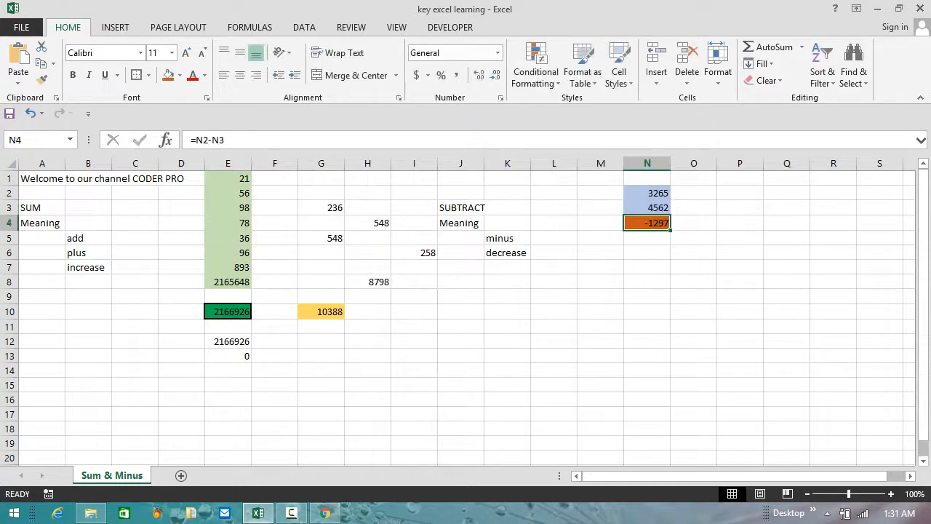
# Replace the number being subtracted in cell N3 with 546
pyautogui.press('Up')
pyautogui.write('546')
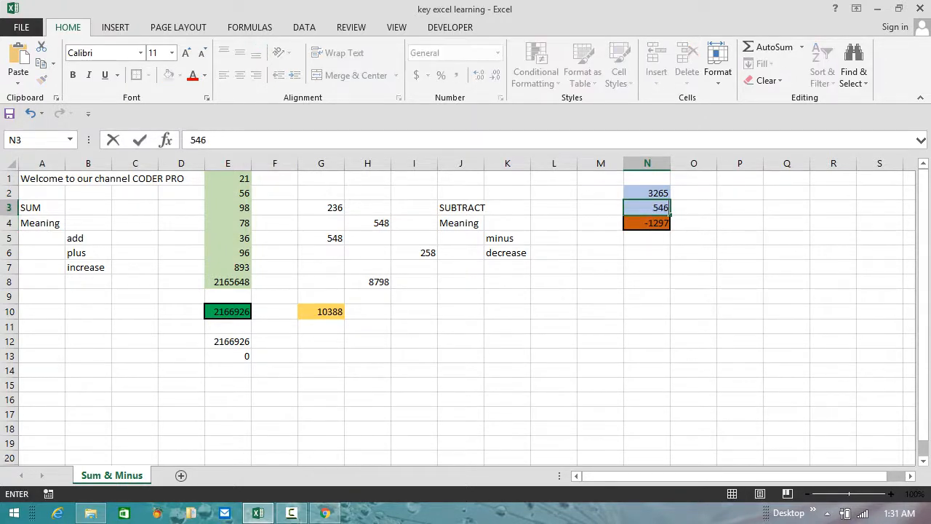
pyautogui.press('Return')
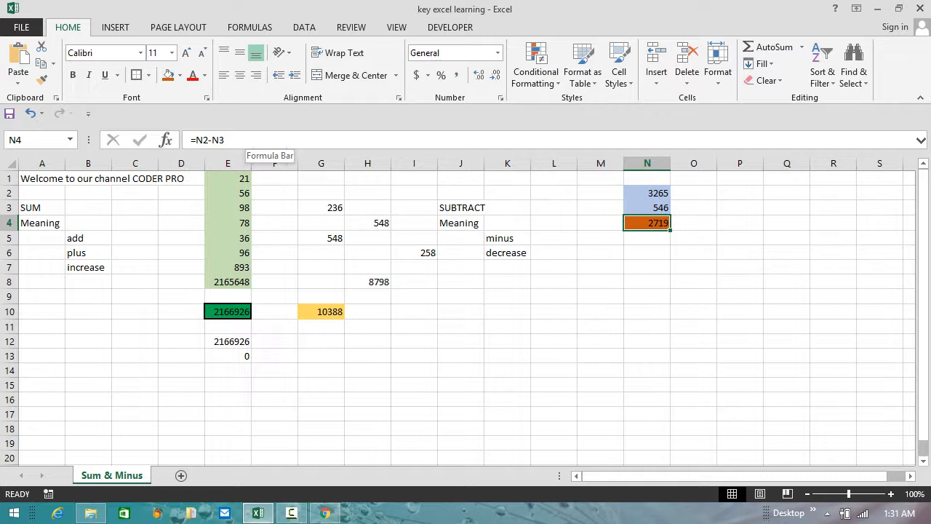
# Re-enter the subtraction formula =N2-N3 in the orange result cell N4
pyautogui.write('=')
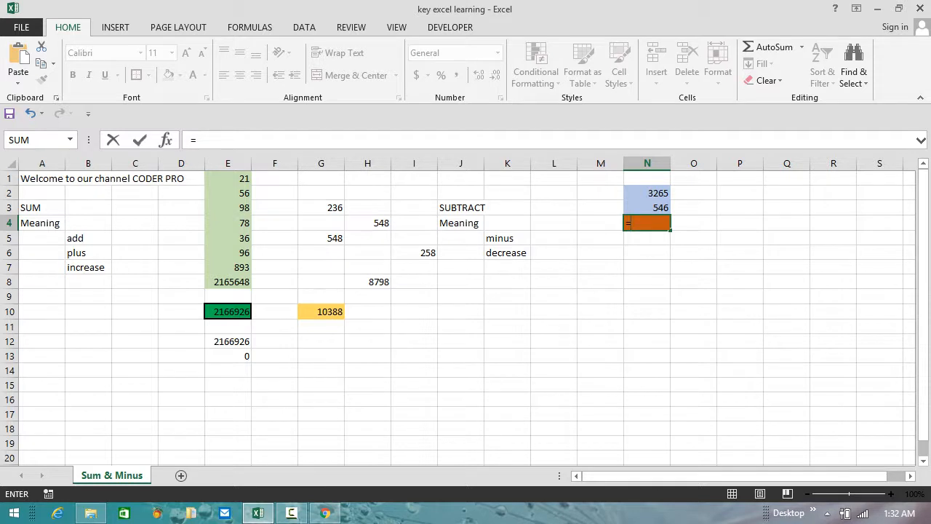
pyautogui.click(647, 193)
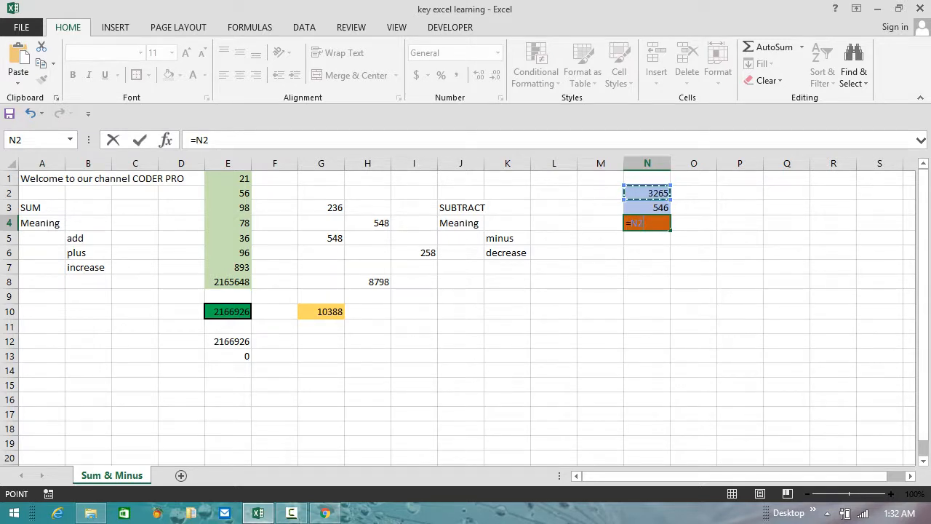
pyautogui.write('-')
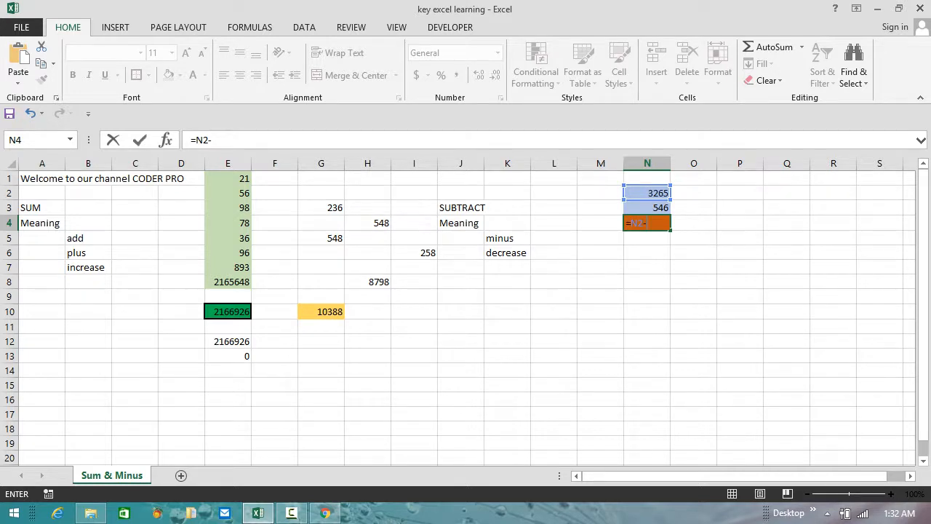
pyautogui.press('Up')
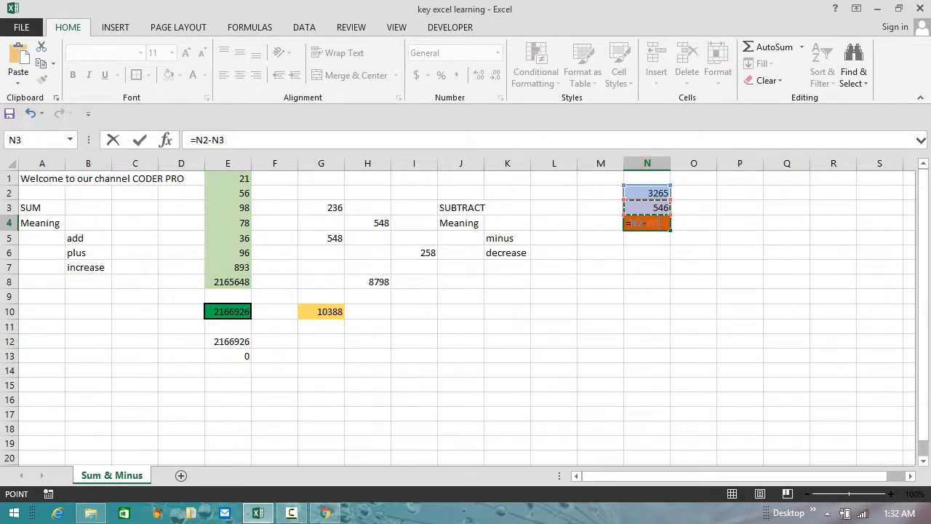
pyautogui.press('Return')
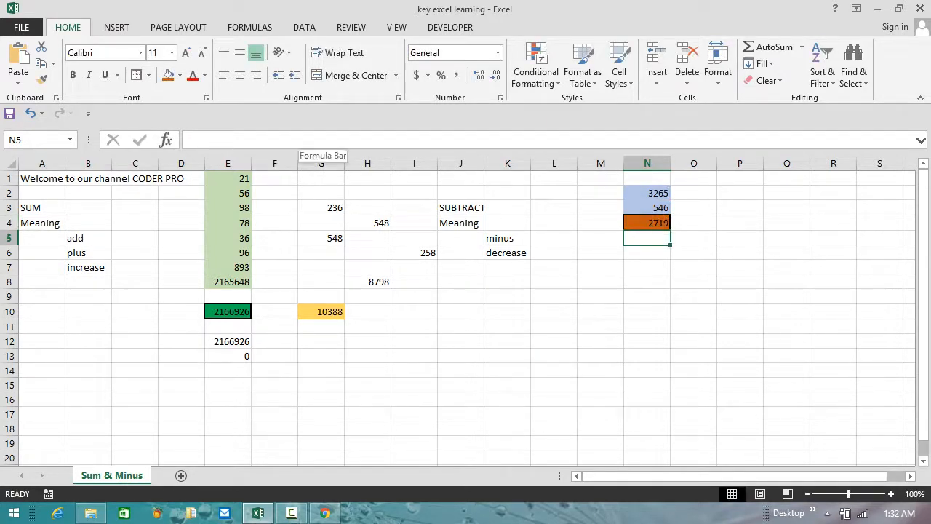
# Test the subtraction with larger numbers by entering 3265447 in N2 and 1265498 in N3
pyautogui.press('Up')
pyautogui.press('Up')
pyautogui.press('Up')
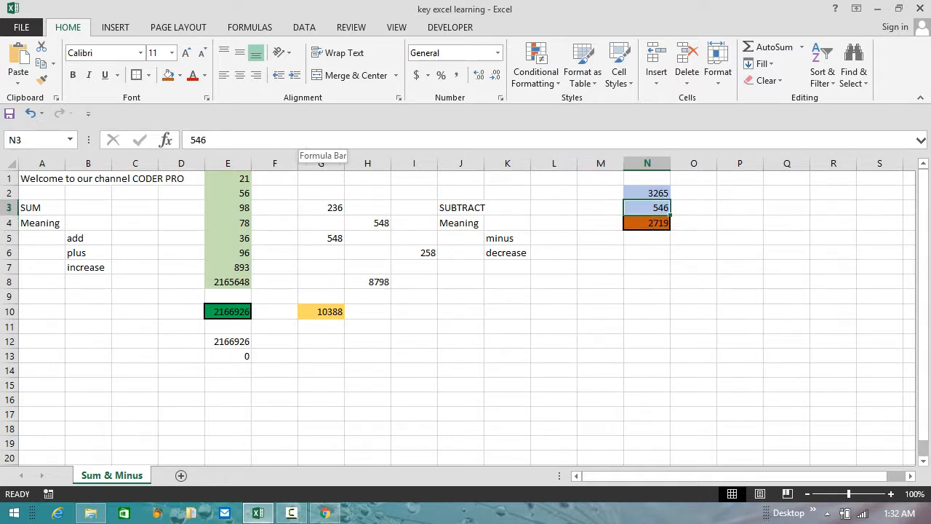
pyautogui.write('3265447')
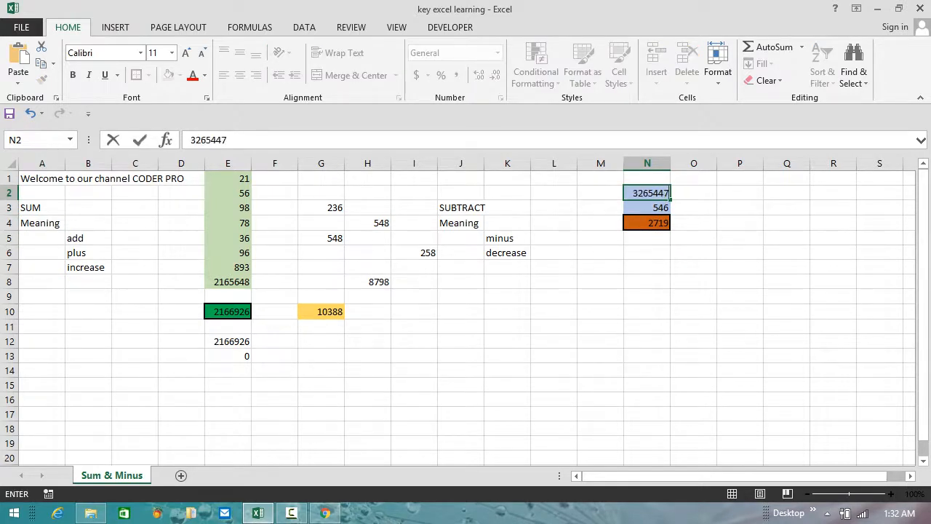
pyautogui.press('Return')
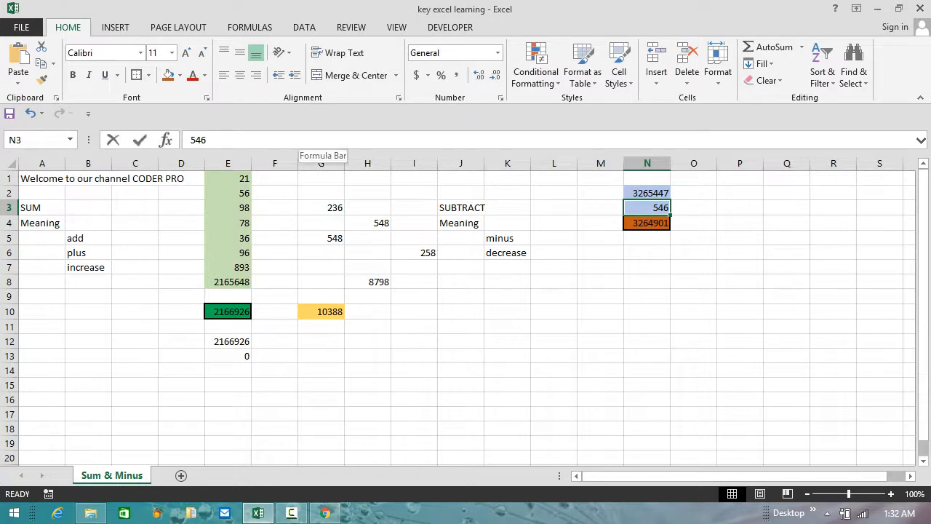
pyautogui.write('12654')
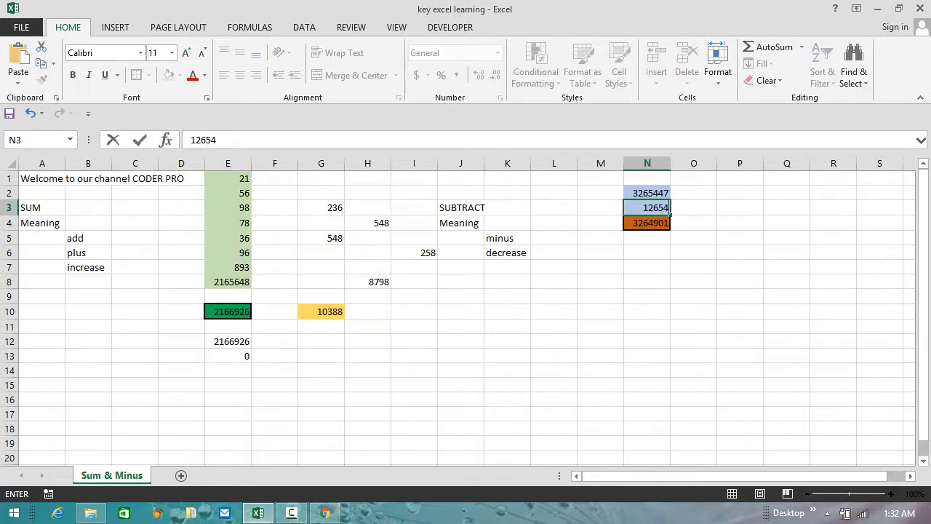
pyautogui.write('98')
pyautogui.press('Return')
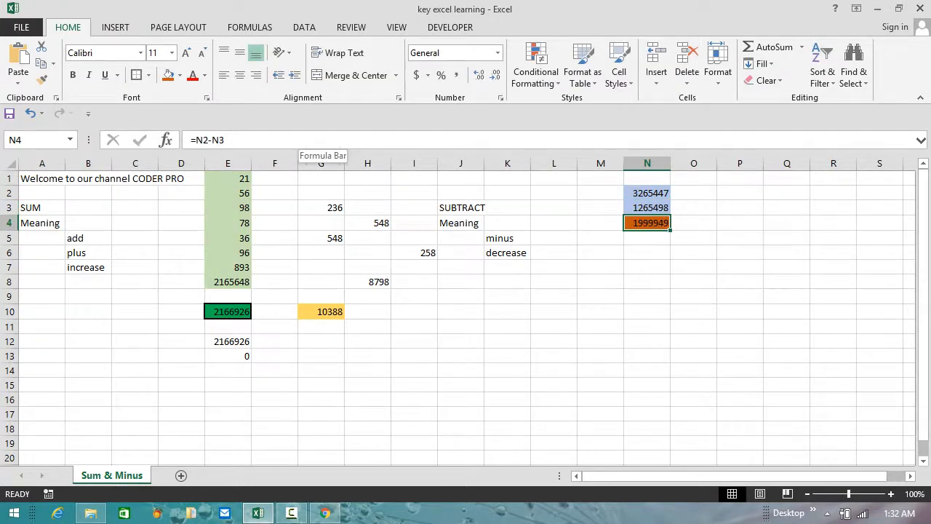
# Replace the subtraction numbers with 549874 in N2 and 236658 in N3
pyautogui.press('Up')
pyautogui.press('Up')
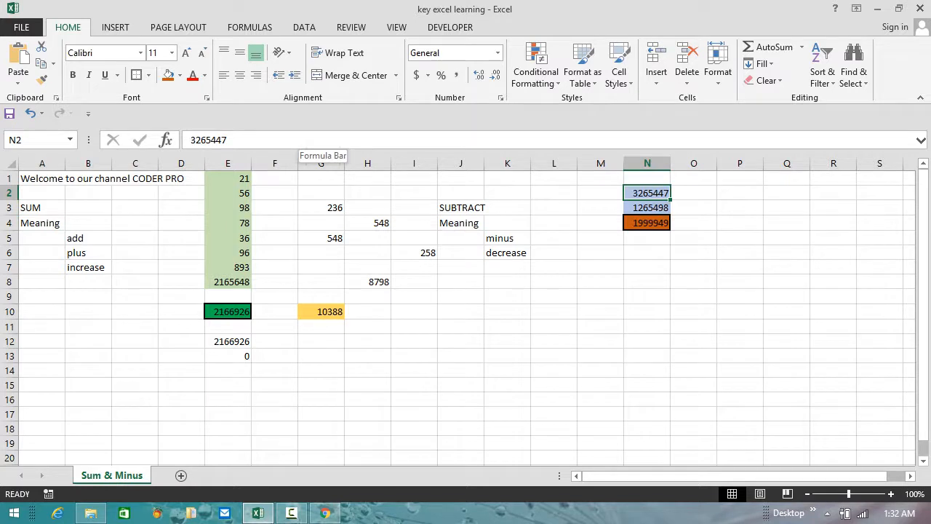
pyautogui.write('549874')
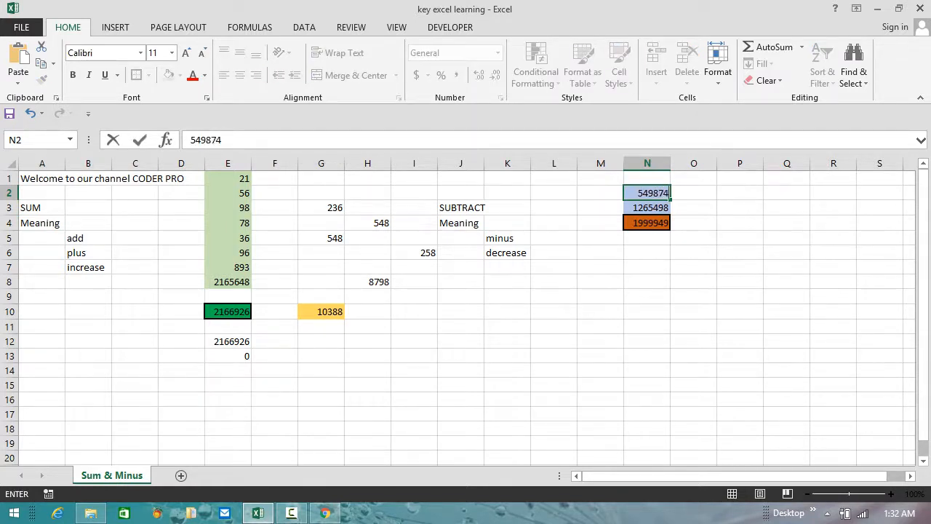
pyautogui.press('Return')
pyautogui.write('236658')
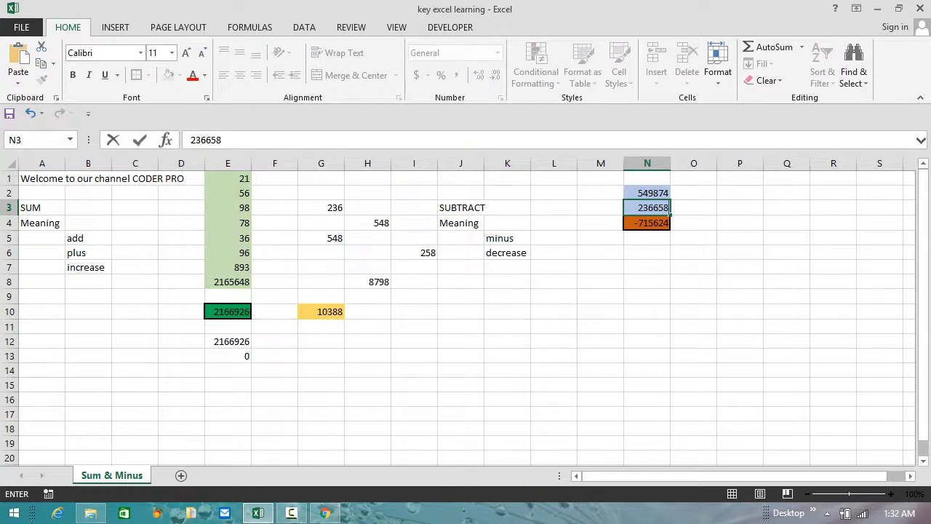
pyautogui.press('Return')
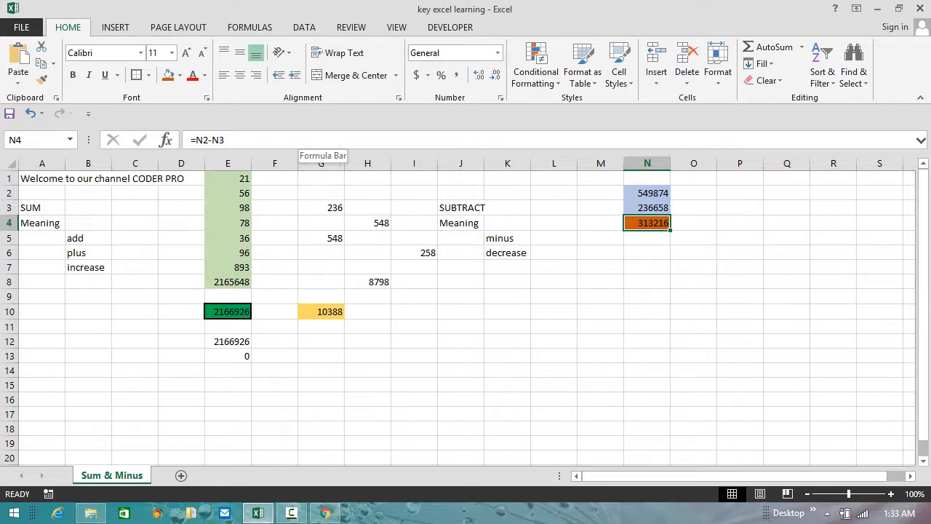
# Review the SUM formulas in G10 and E10, showing the cells referenced by G10 without changing it
pyautogui.click(321, 311)
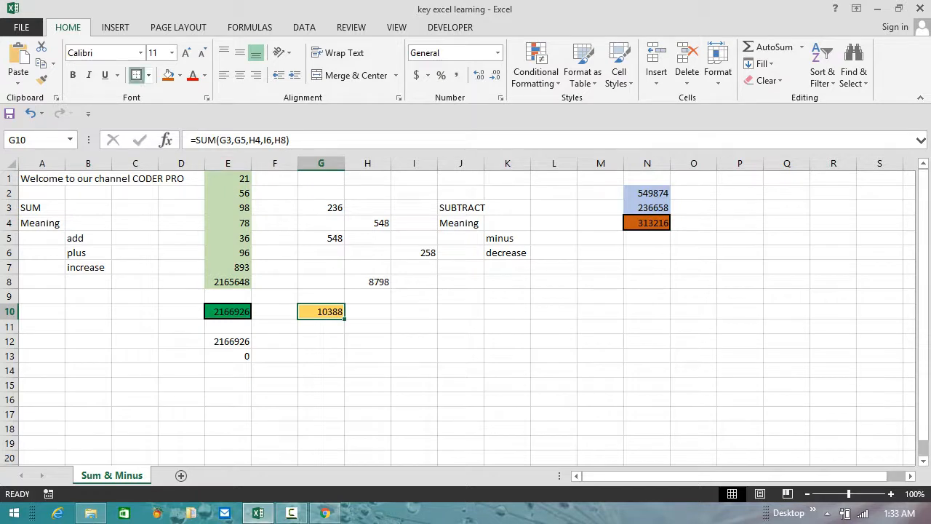
pyautogui.click(228, 311)
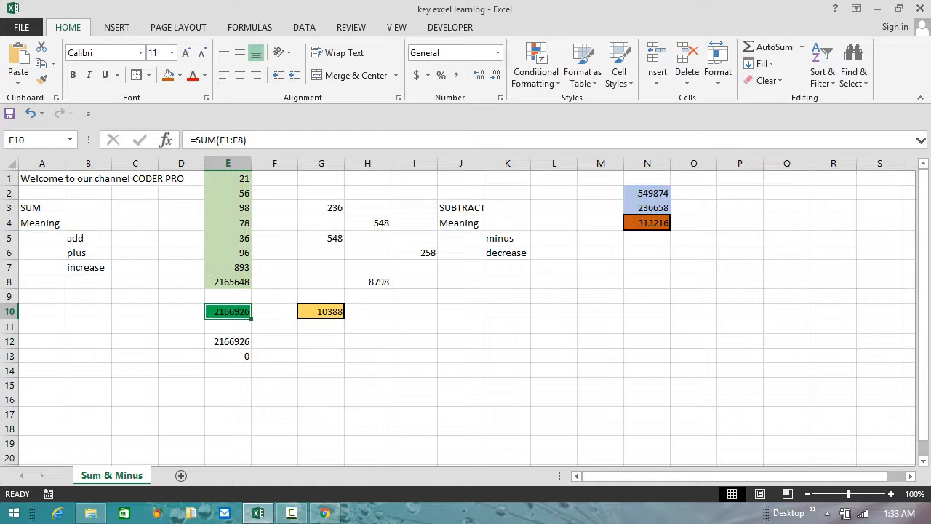
pyautogui.press('Right')
pyautogui.press('Right')
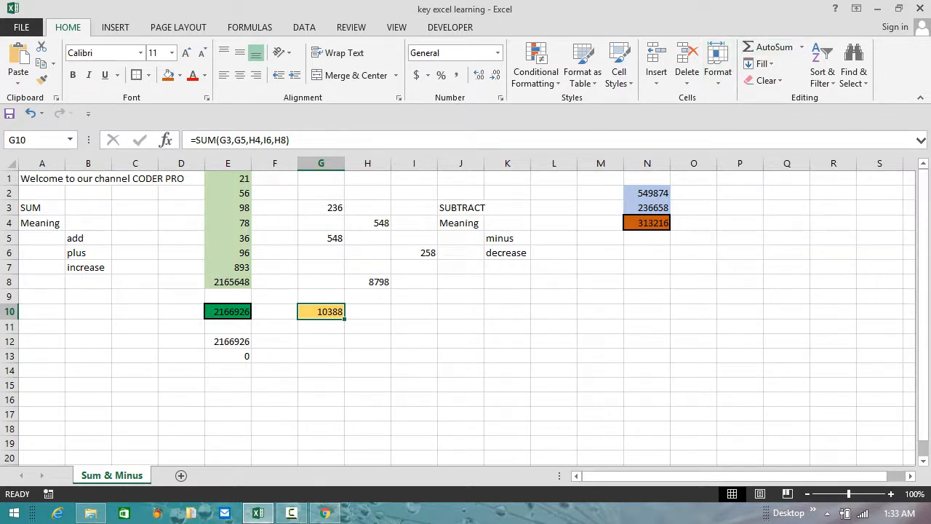
pyautogui.press('F2')
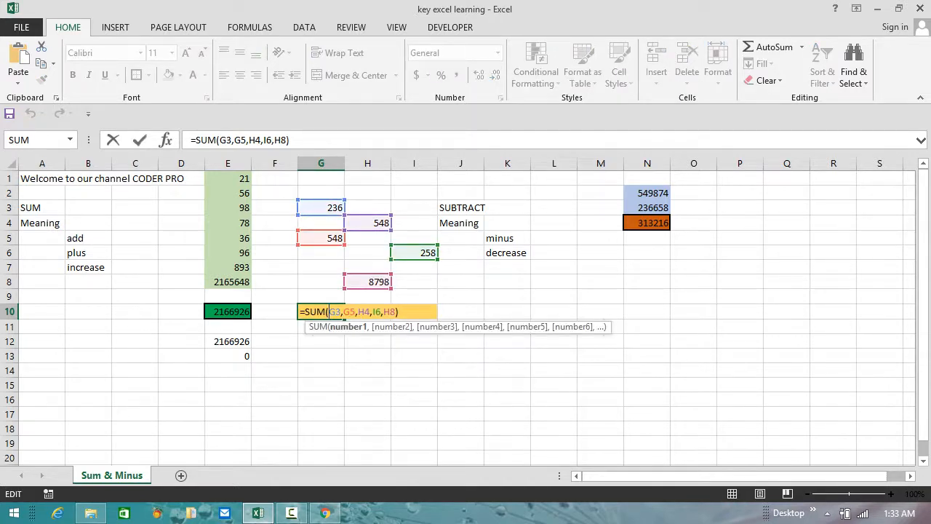
pyautogui.hotkey('ctrl', 'Return')
# Enter the label "Short Key of SUM:" in cell A12
pyautogui.click(228, 341)
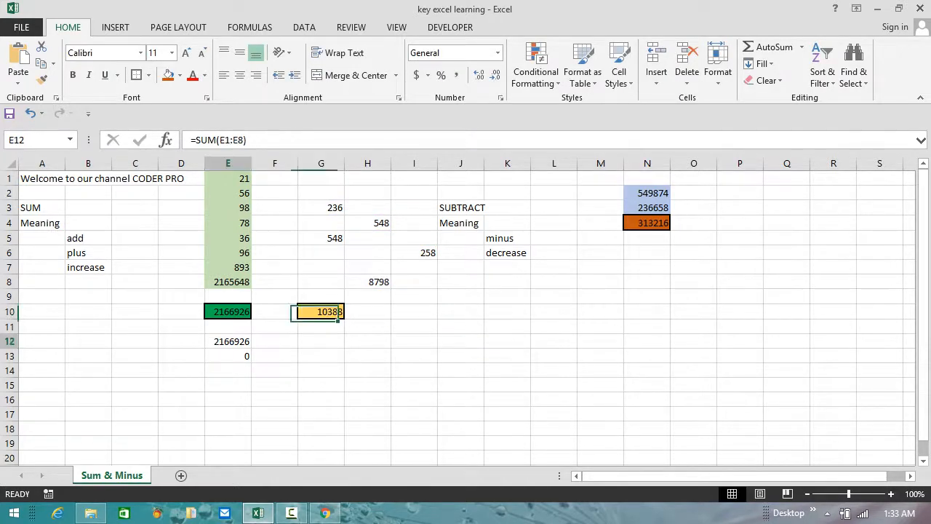
pyautogui.press('Left')
pyautogui.press('Left')
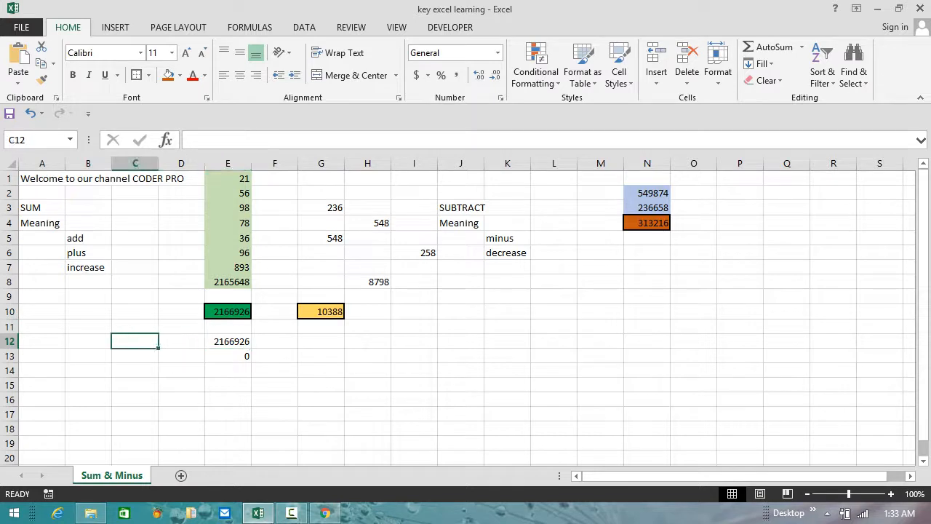
pyautogui.press('Left')
pyautogui.press('Left')
pyautogui.write('jSHyo')
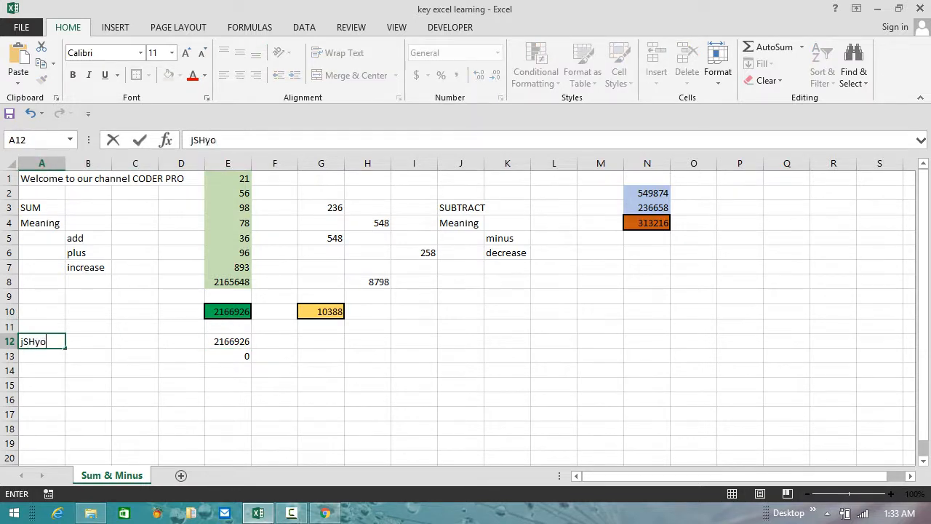
pyautogui.press('BackSpace')
pyautogui.press('BackSpace')
pyautogui.press('BackSpace')
pyautogui.press('BackSpace')
pyautogui.press('BackSpace')
pyautogui.write('Short Ke')
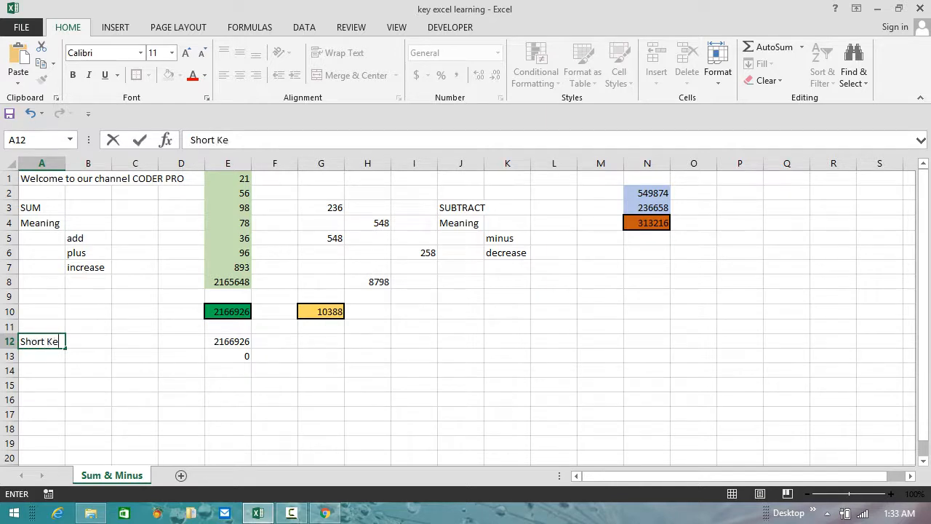
pyautogui.write('y of SUm')
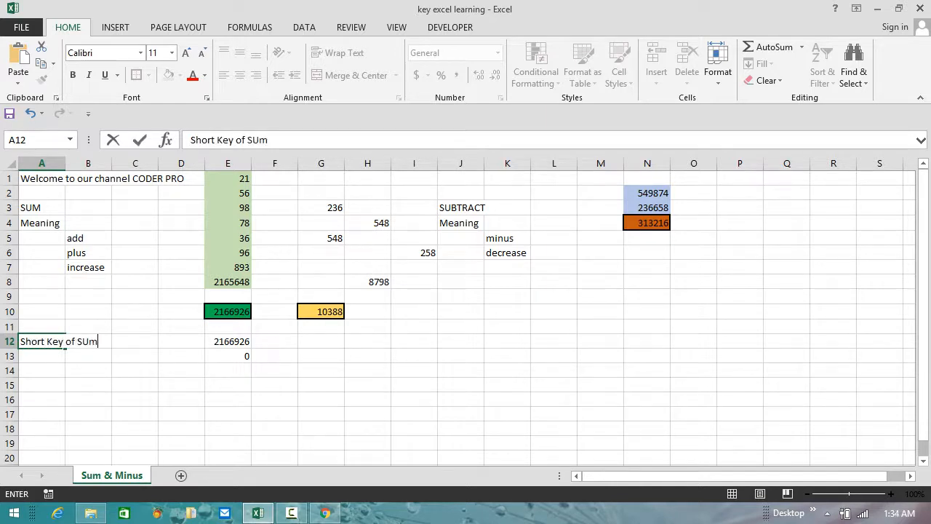
pyautogui.press('BackSpace')
pyautogui.press('BackSpace')
pyautogui.write('UM:')
pyautogui.press('Tab')
# Enter the shortcut text "ALT+=" in cell C12 beside the label
pyautogui.press('Tab')
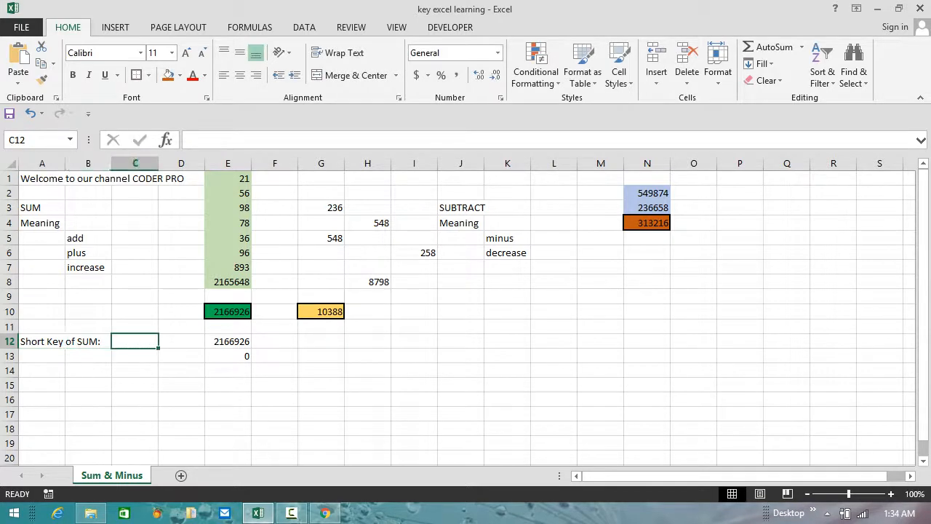
pyautogui.write('AL')
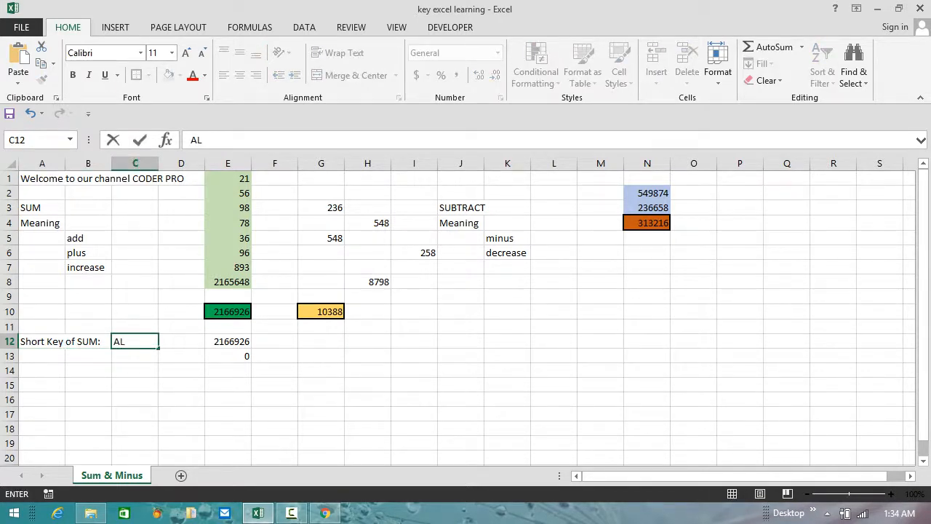
pyautogui.write('T+=')
pyautogui.press('Return')
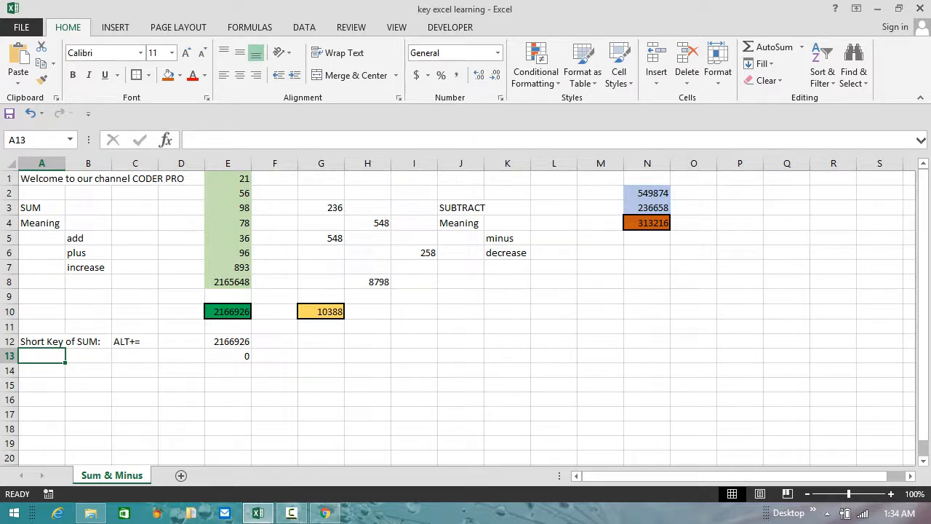
pyautogui.click(291, 513)
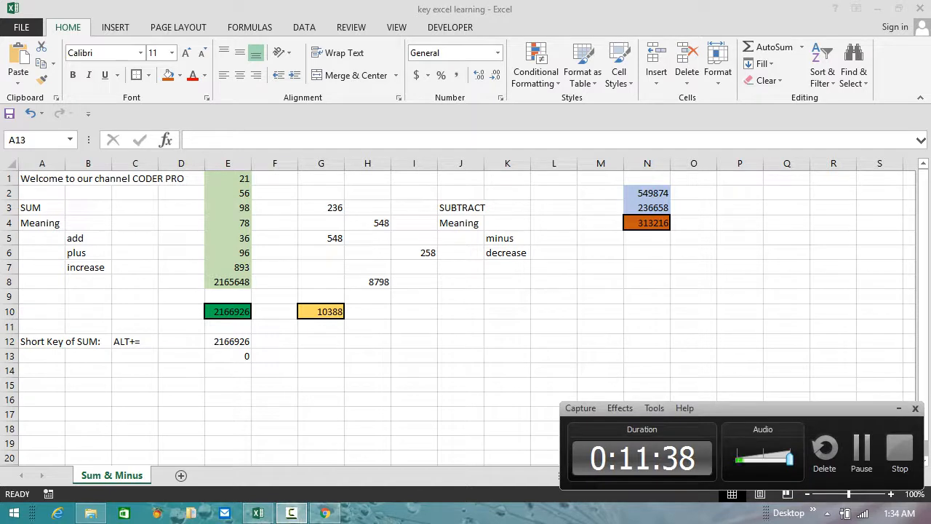
pyautogui.click(862, 451)
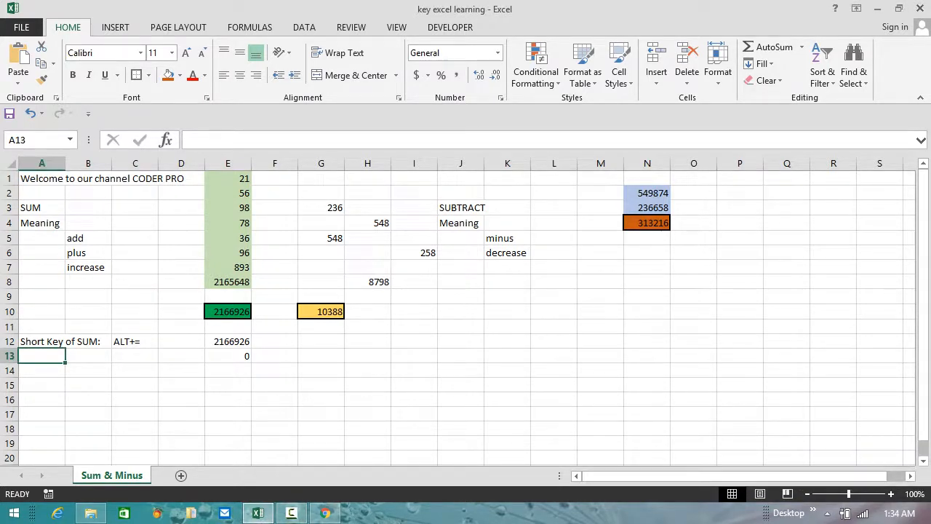
pyautogui.click(292, 513)
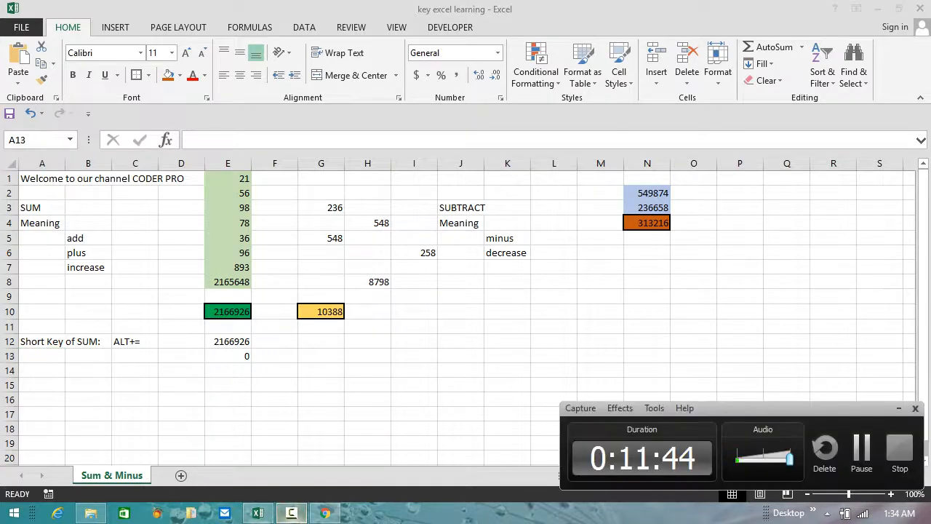